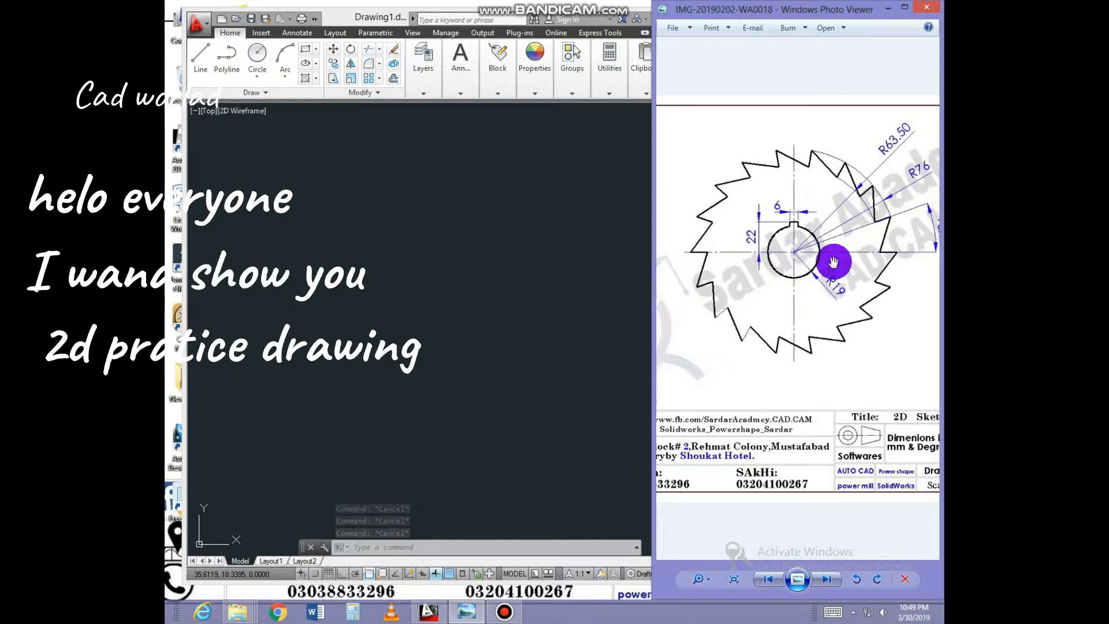
Switch from the reference image to AutoCAD and draw a circle of radius 76 in the empty drawing area.
scroll(816, 260, down, 2)
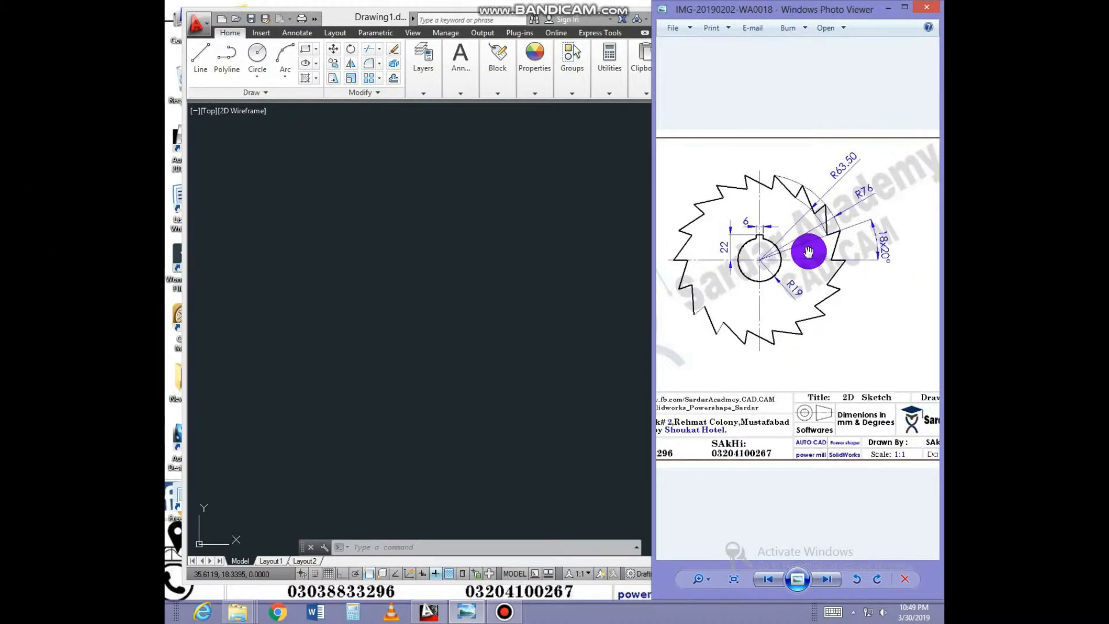
scroll(808, 252, up, 2)
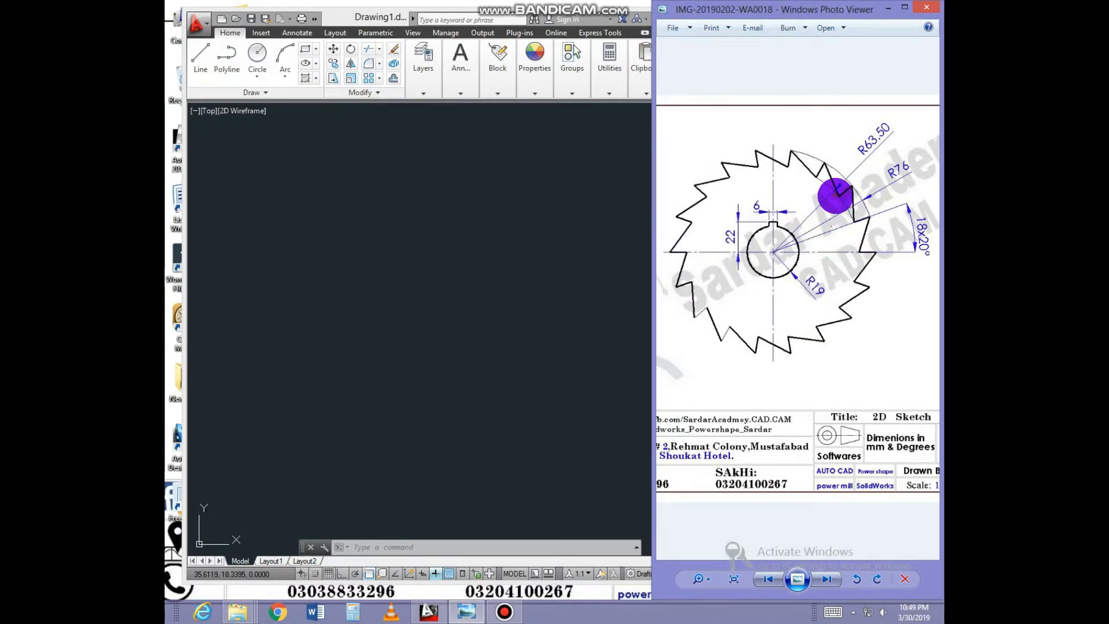
mouse_move(889, 118)
mouse_down()
mouse_move(850, 148)
mouse_move(881, 154)
mouse_move(892, 119)
mouse_up()
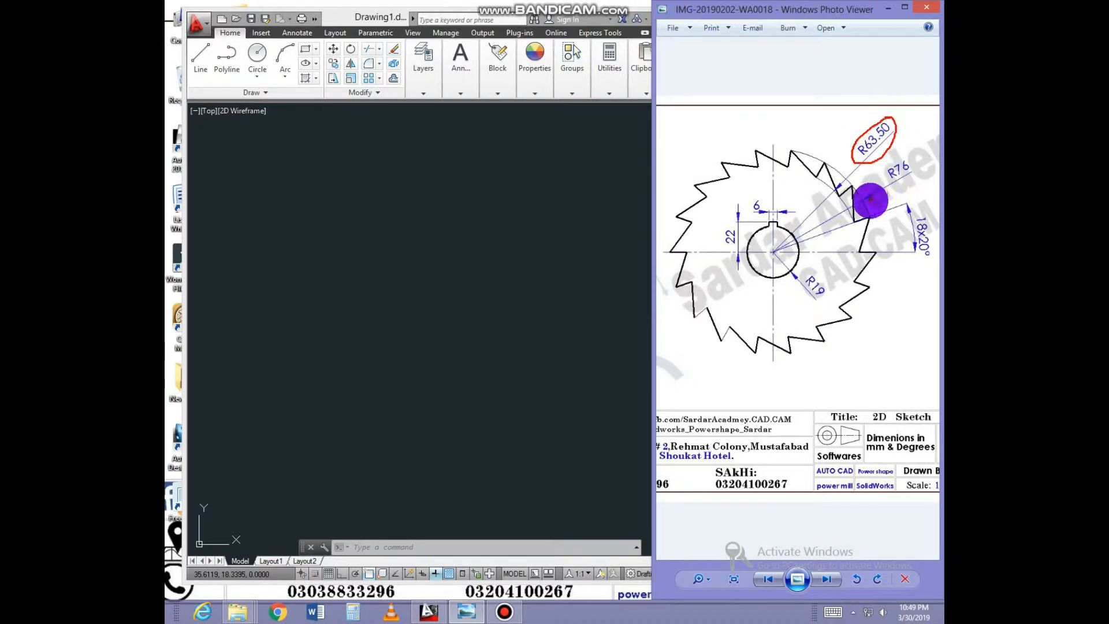
drag(881, 180, 912, 159)
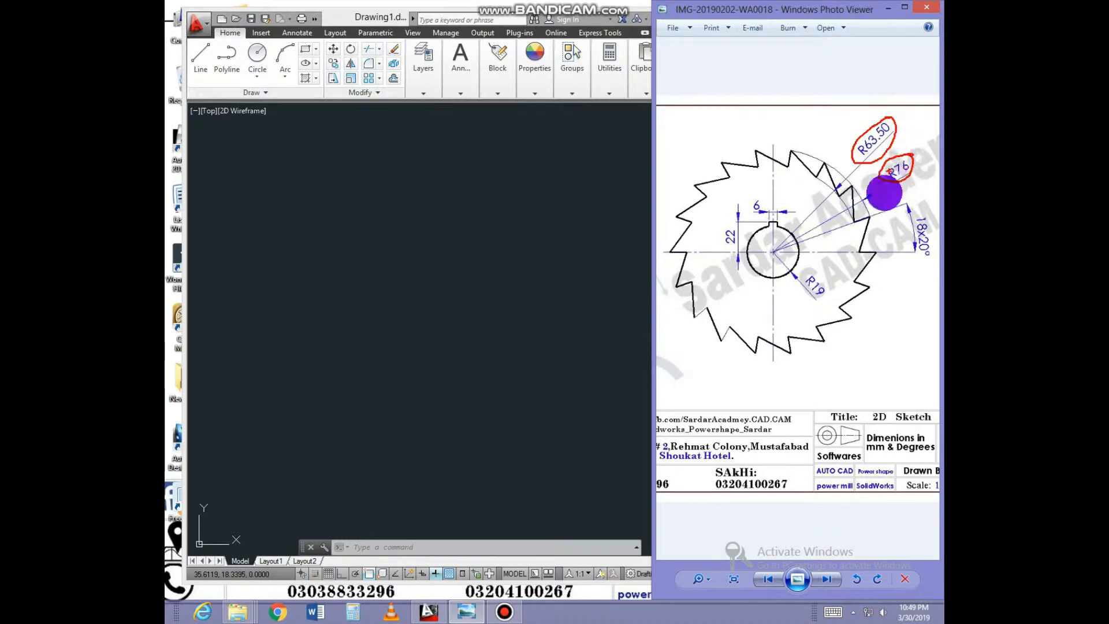
key(Escape)
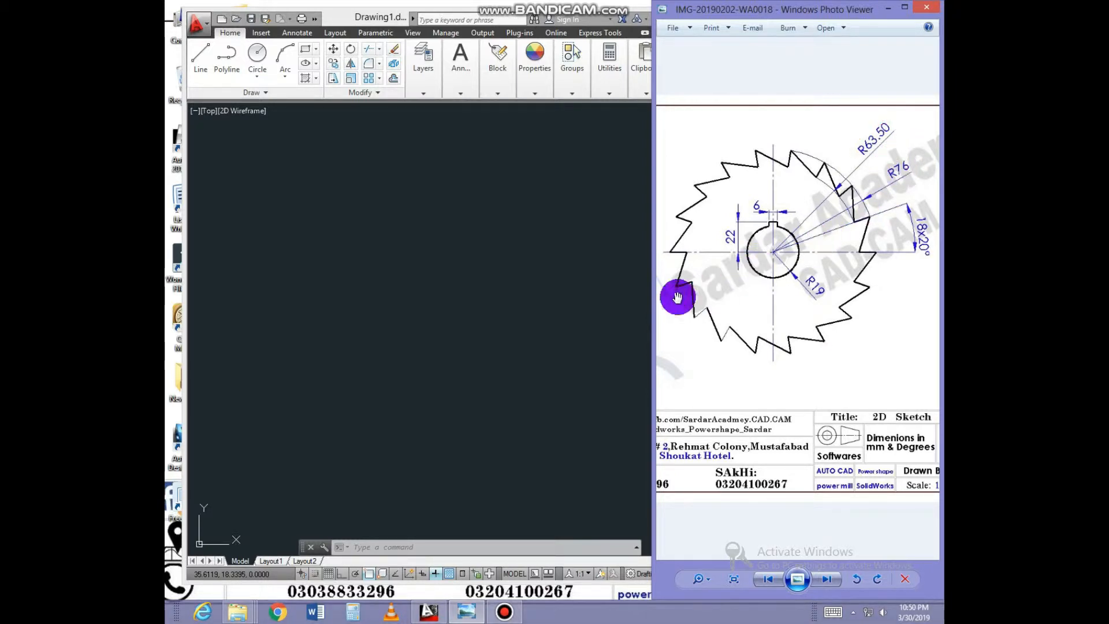
click(535, 311)
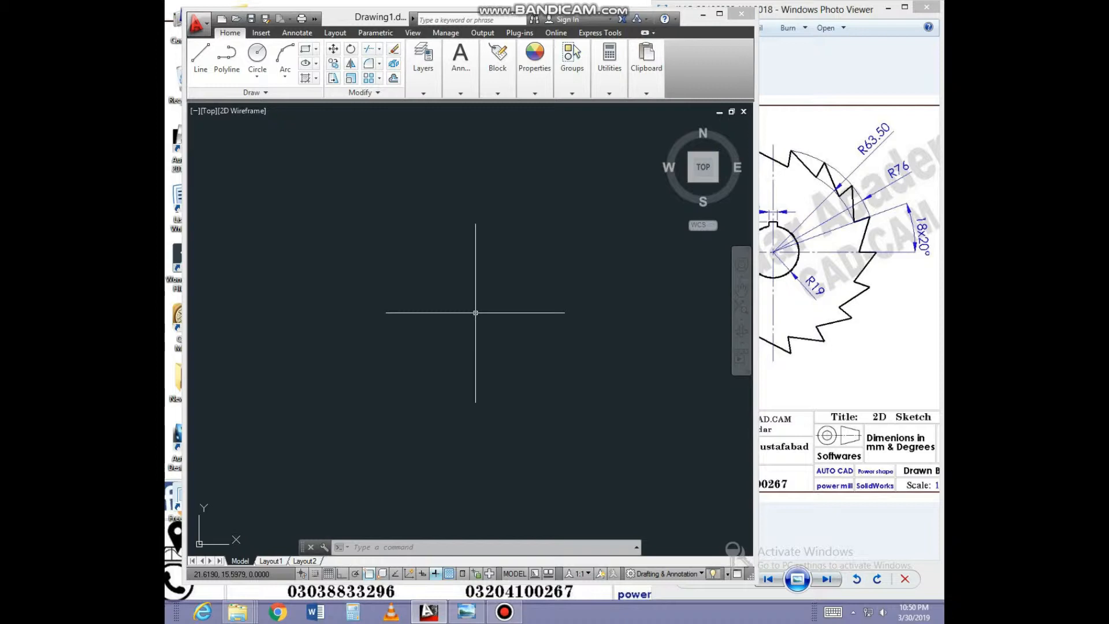
text(c)
key(Return)
click(442, 292)
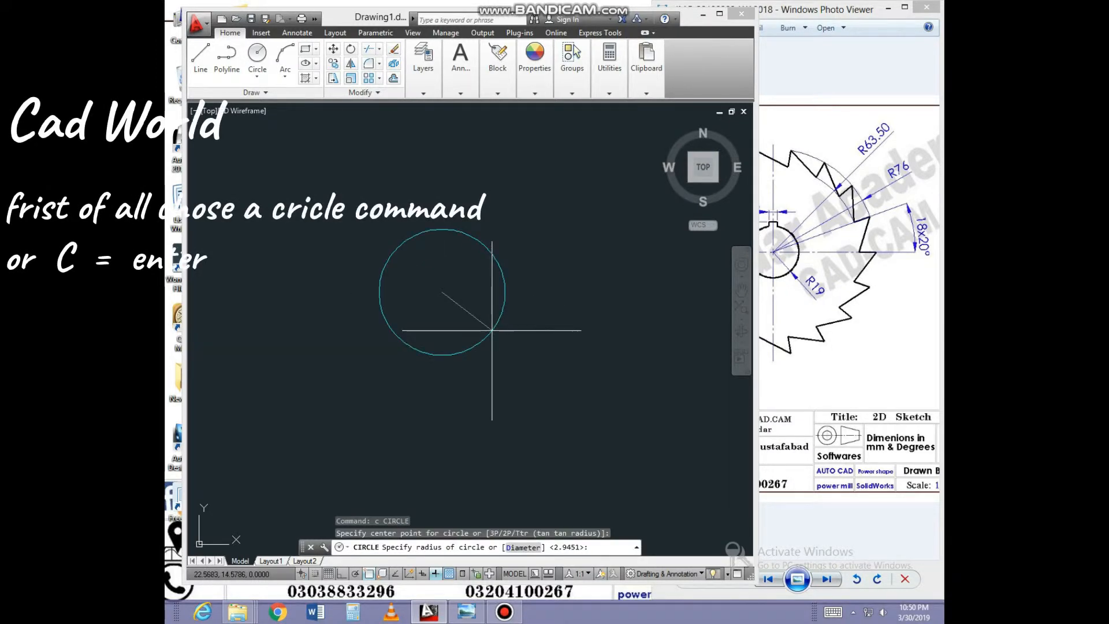
text(76)
key(Return)
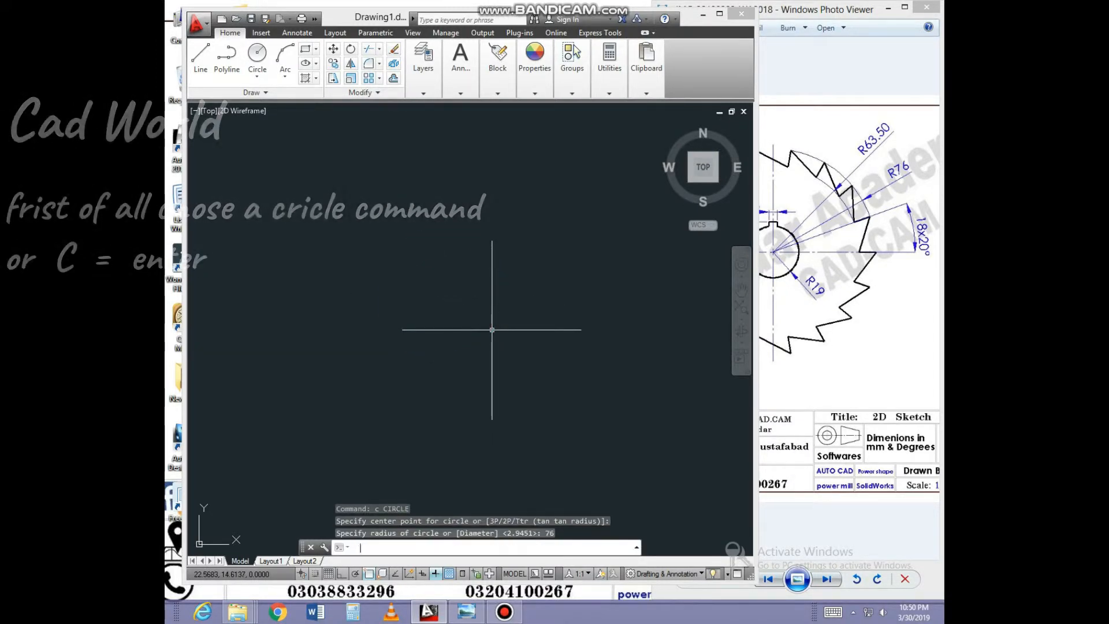
Erase the leftover off-centre circle lying inside the radius 76 circle.
scroll(491, 329, down, 3)
text(z)
key(Return)
text(a)
key(Return)
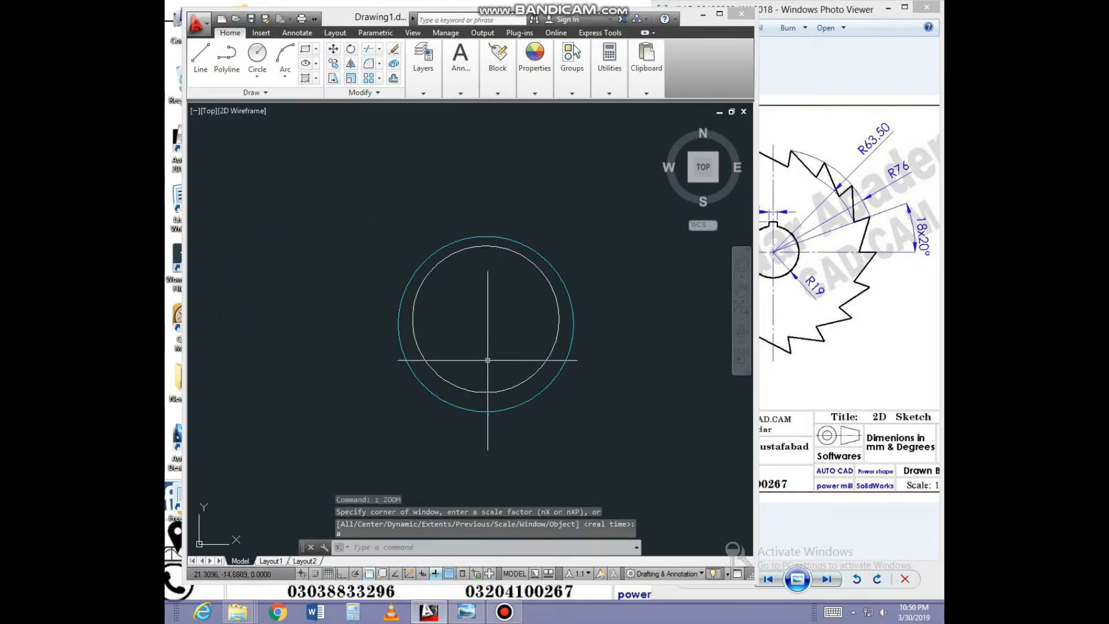
text(e)
key(Return)
click(507, 385)
key(Return)
key(Escape)
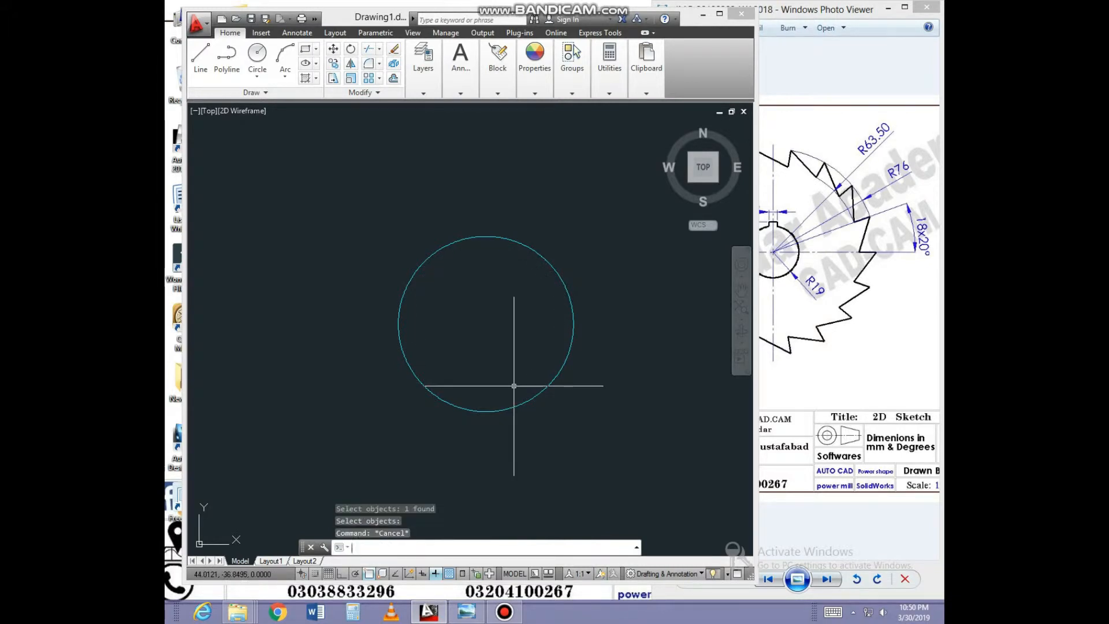
Draw a circle of radius 63.50 concentric with the radius 76 circle.
key(Return)
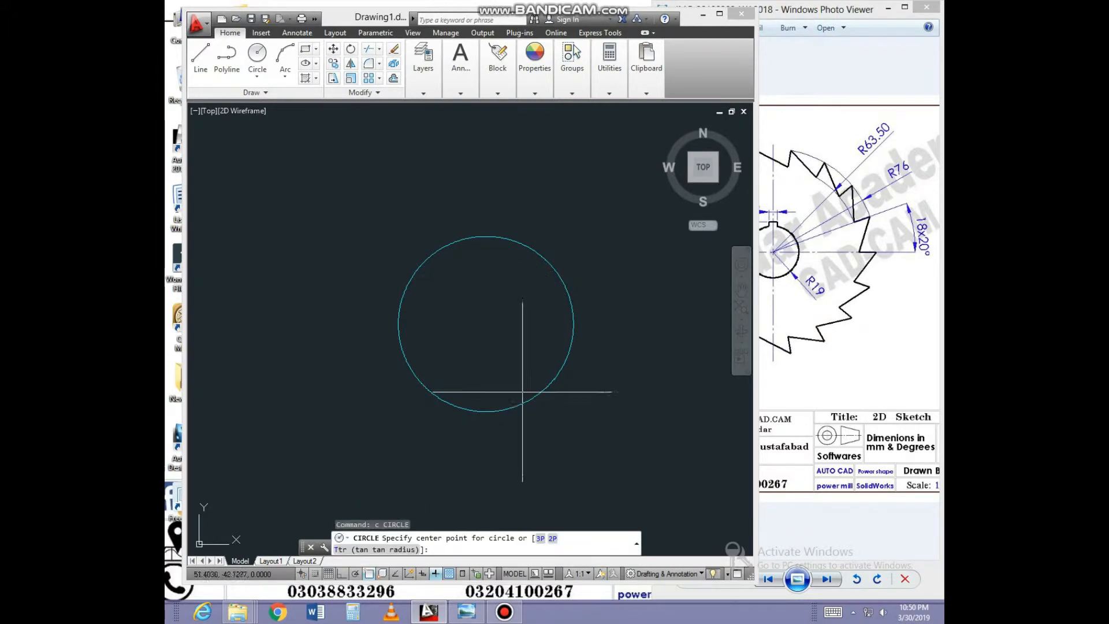
click(486, 325)
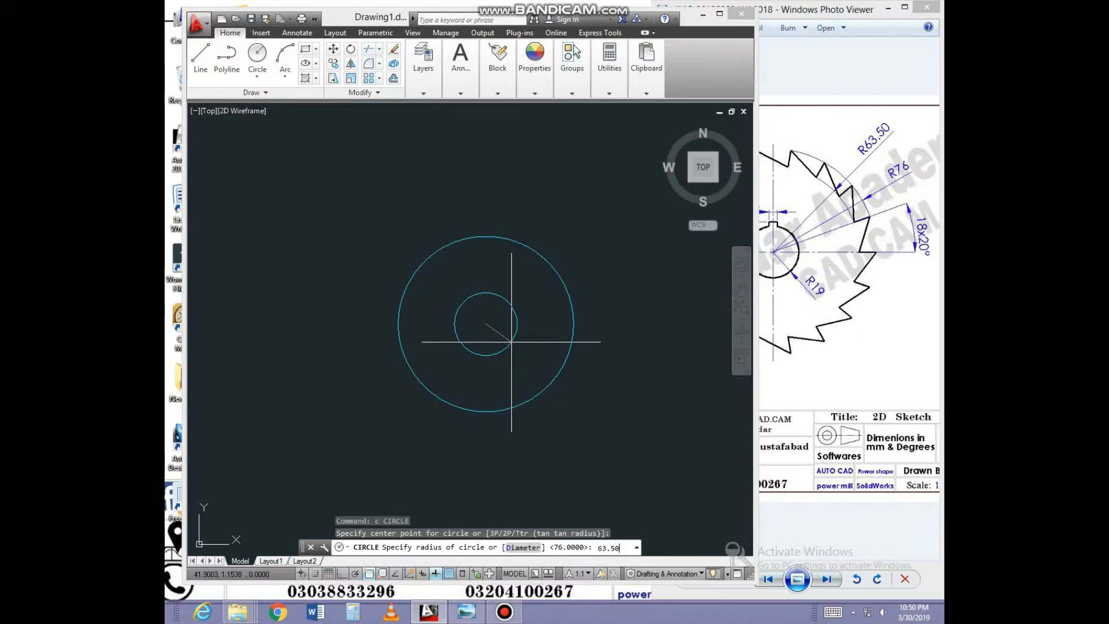
key(Return)
key(Escape)
Check the tooth angle on the reference image and draw a line from the circles' centre at 20°, extending past the outer circle.
click(786, 287)
click(757, 264)
mouse_move(757, 264)
mouse_down()
mouse_move(839, 265)
mouse_move(794, 270)
mouse_move(852, 242)
mouse_move(864, 203)
mouse_move(839, 209)
mouse_move(861, 264)
mouse_move(886, 235)
mouse_move(871, 209)
mouse_up()
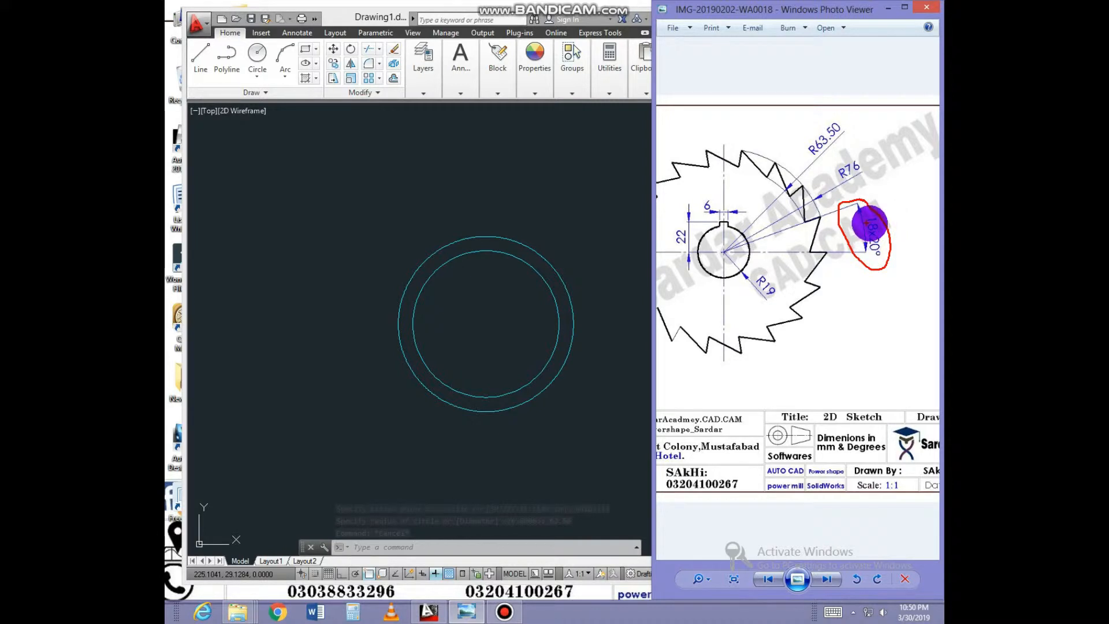
key(Escape)
click(599, 299)
key(Escape)
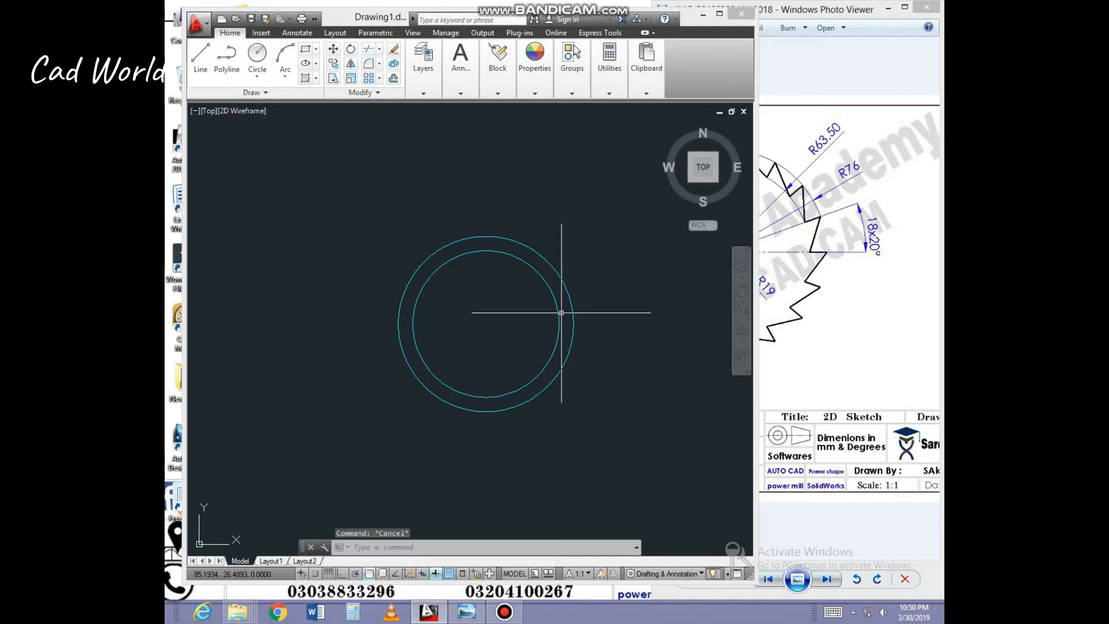
text(l)
key(Return)
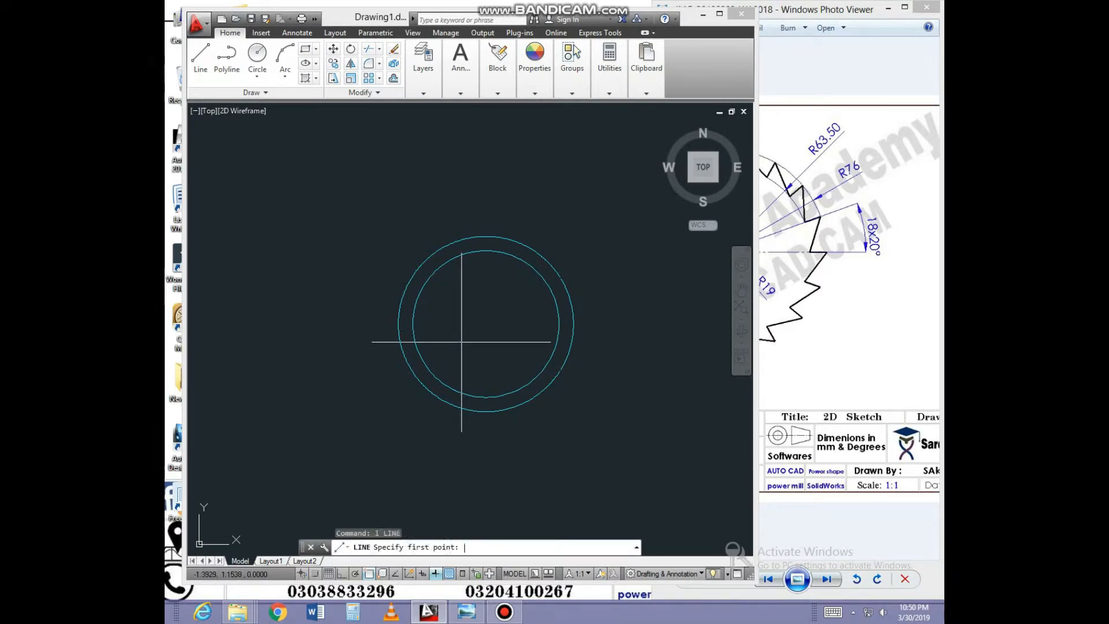
click(486, 324)
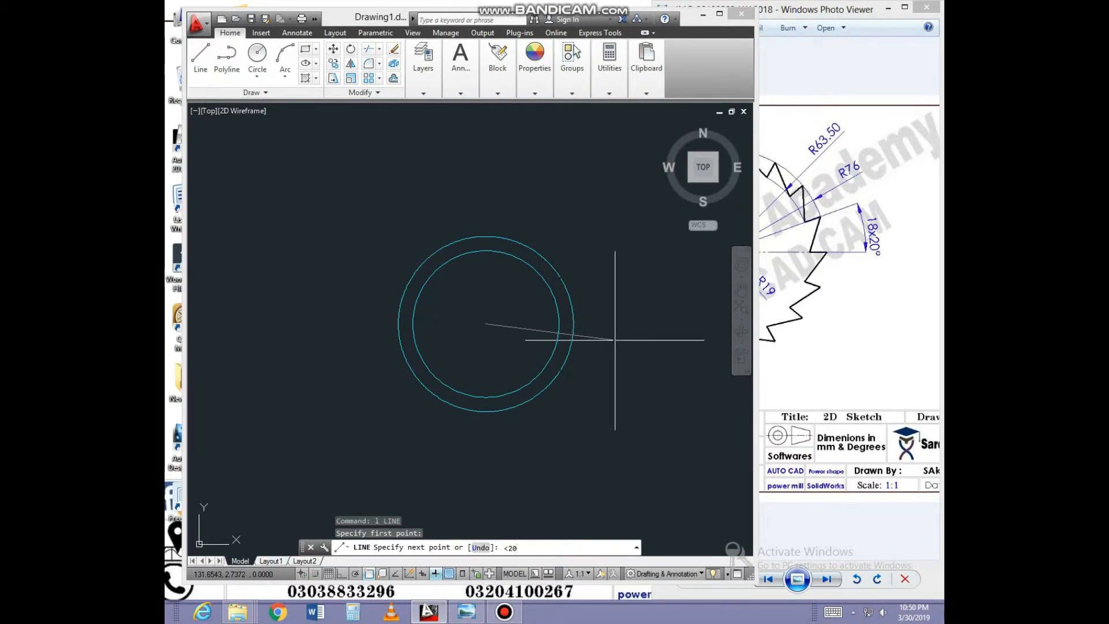
text(<20)
key(Return)
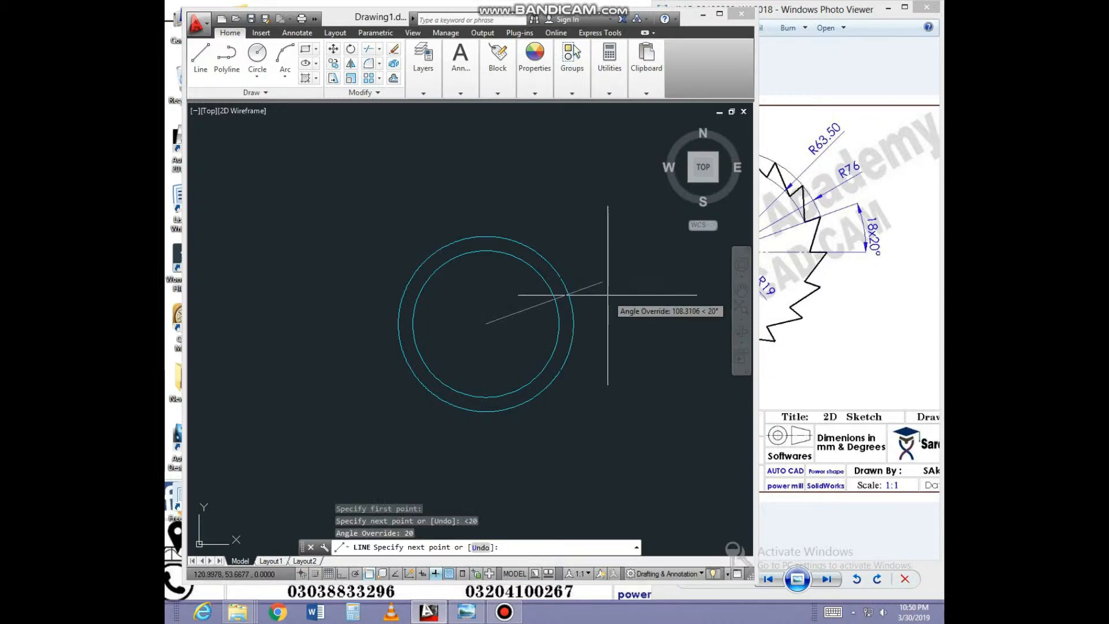
click(589, 286)
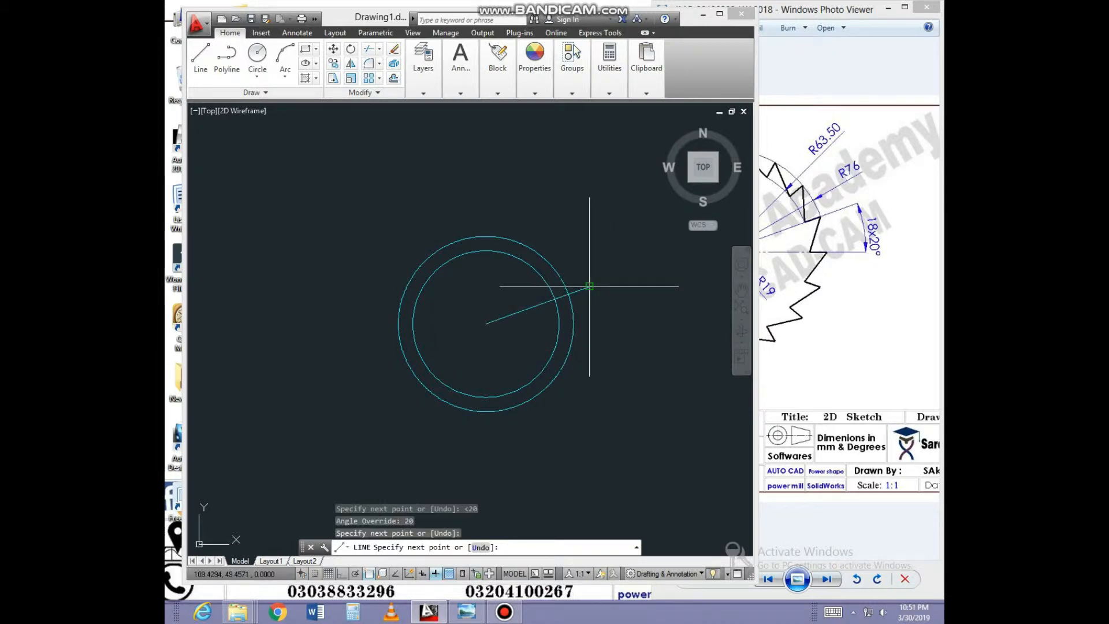
key(Escape)
Trim the end of the 20° line that sticks out beyond the outer circle.
text(tr)
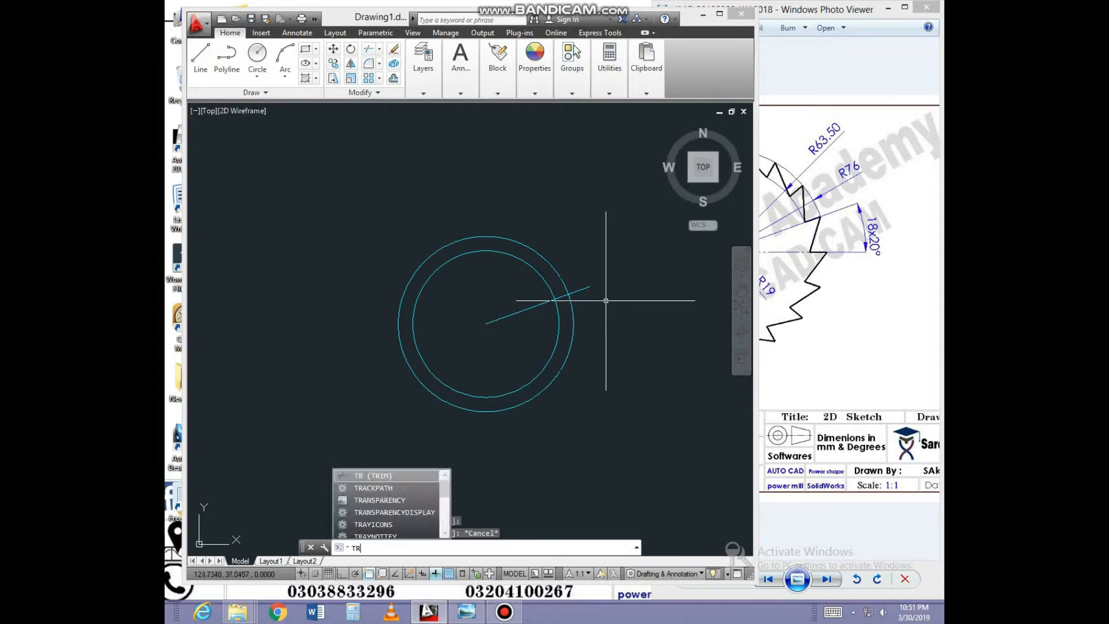
key(Return)
key(Return)
click(583, 289)
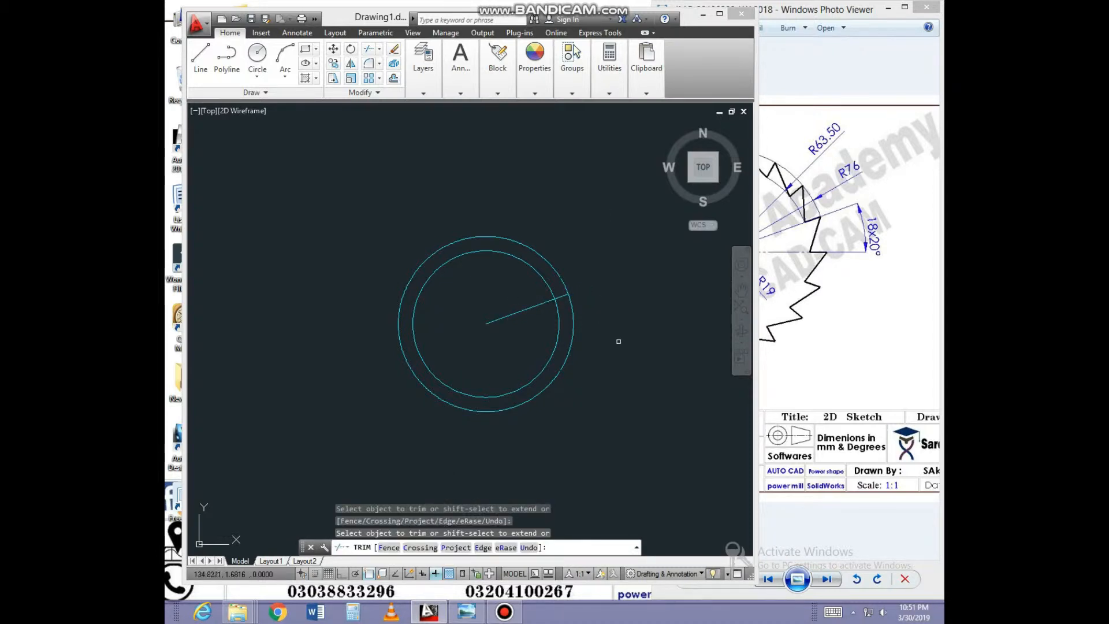
Check the tooth shape on the reference image and draw a horizontal line from the circles' centre to the outer circle's right quadrant.
click(817, 254)
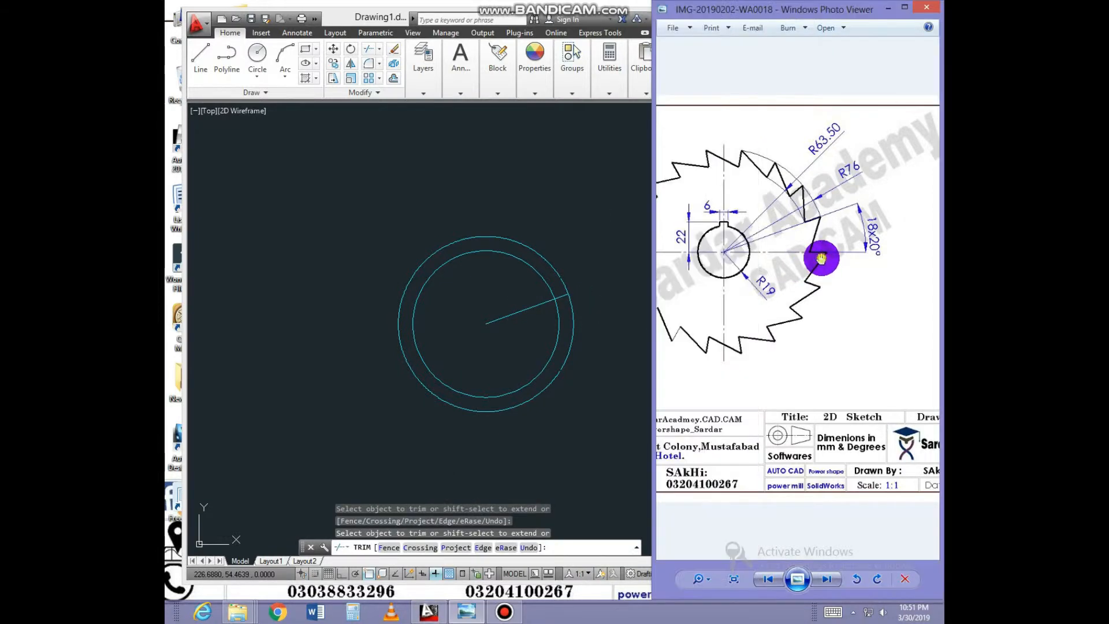
drag(819, 258, 801, 257)
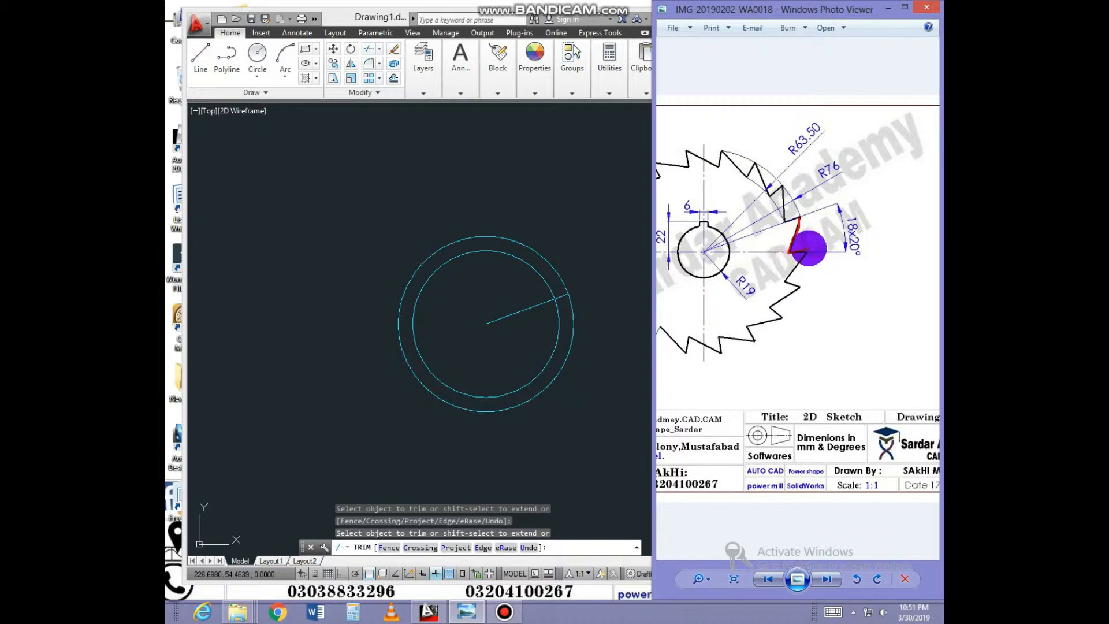
drag(786, 223, 804, 218)
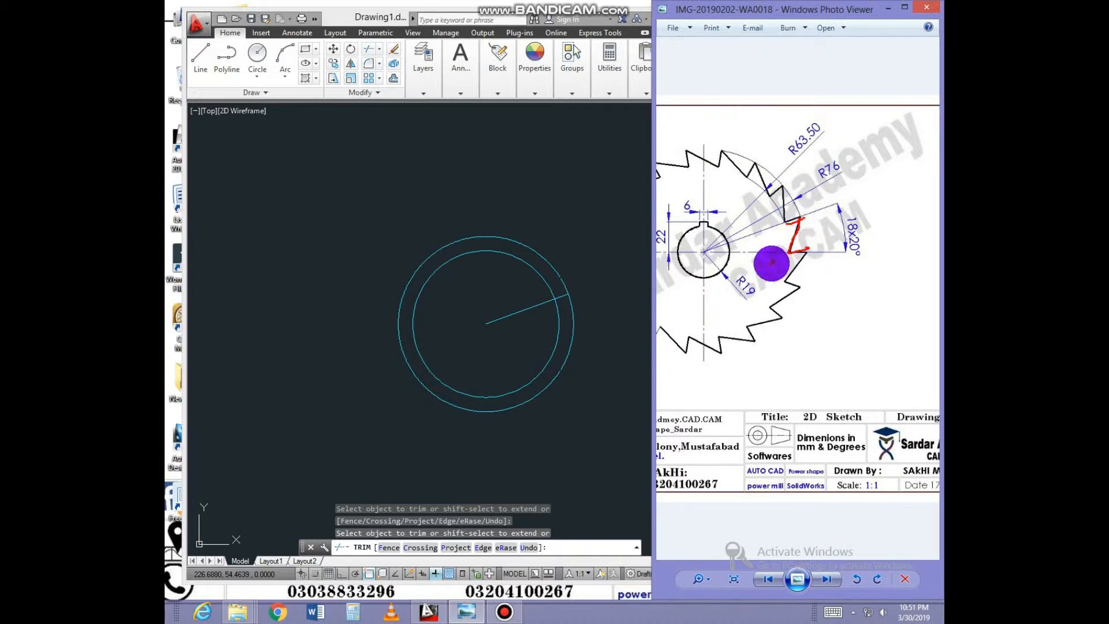
key(Escape)
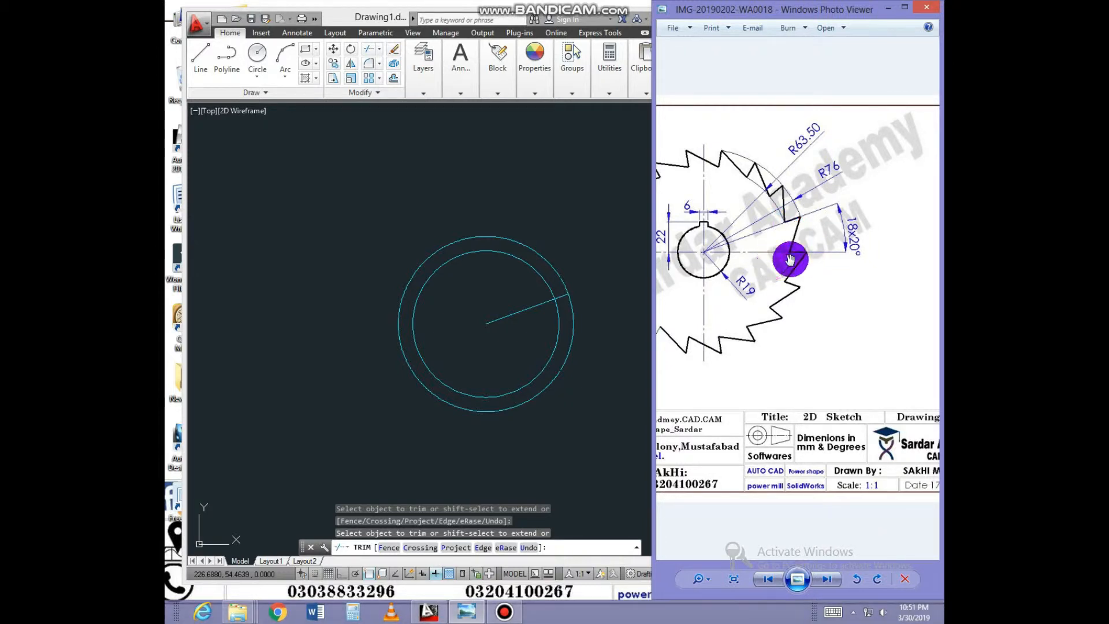
click(606, 315)
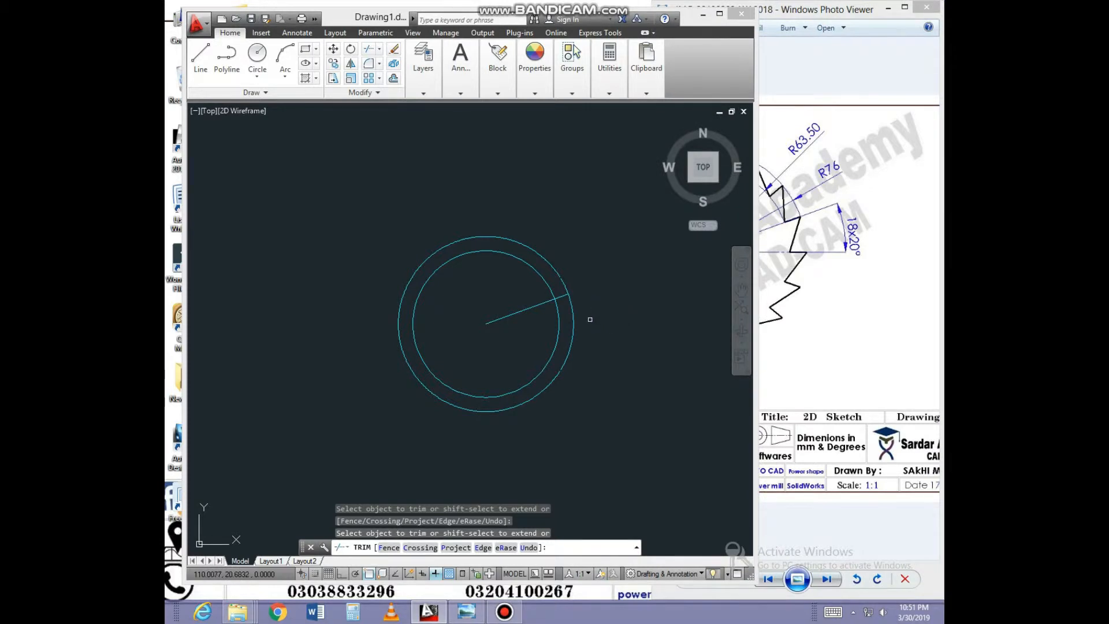
text(l)
key(Return)
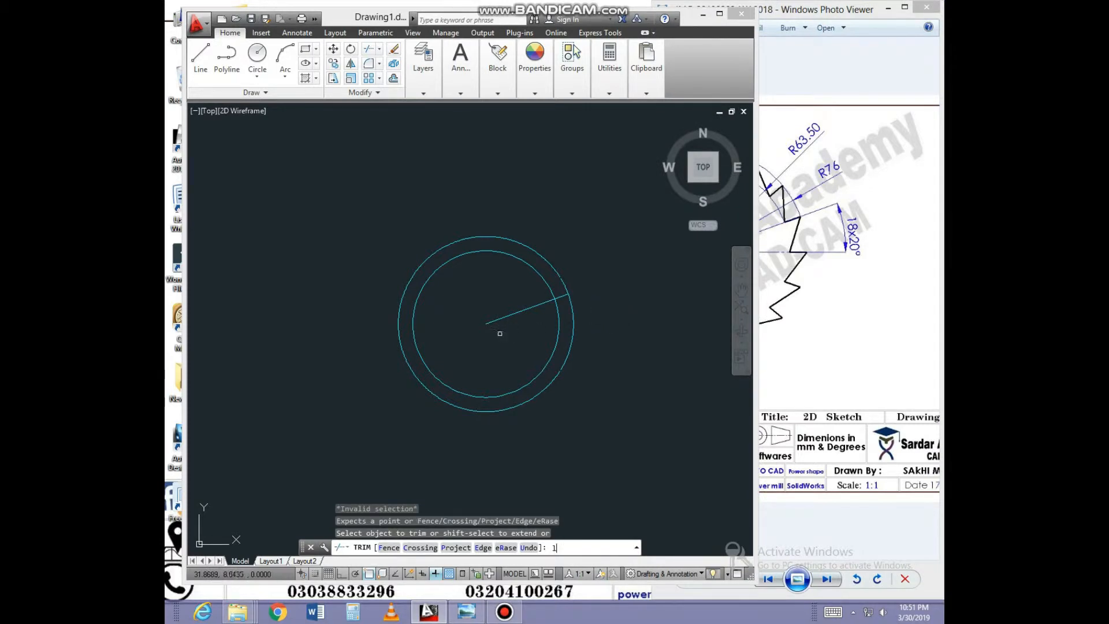
key(Escape)
text(l)
key(Return)
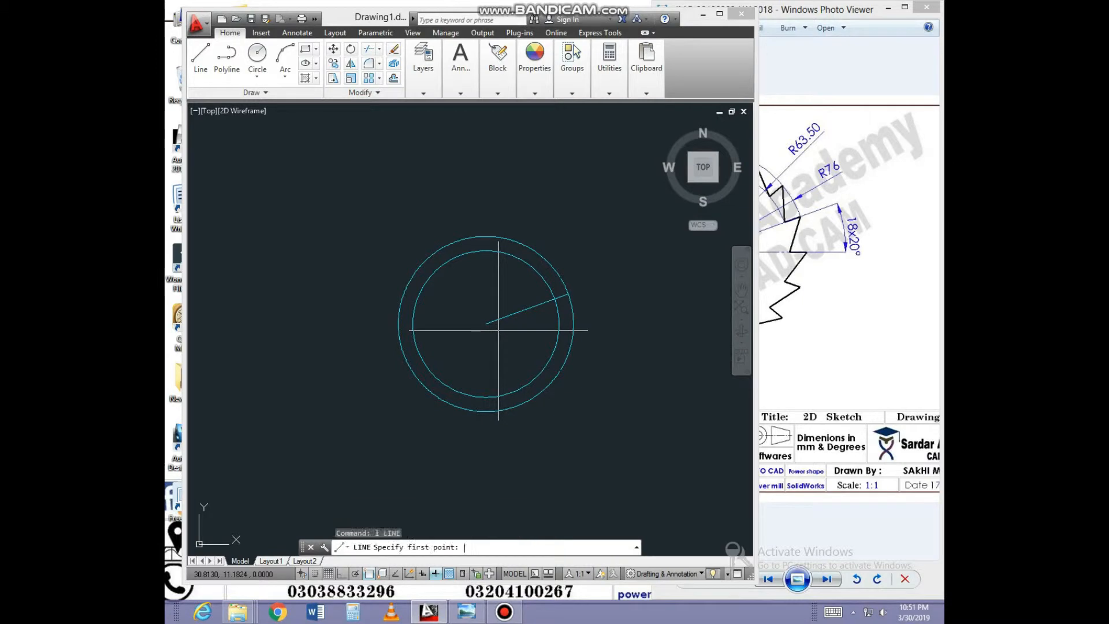
click(487, 323)
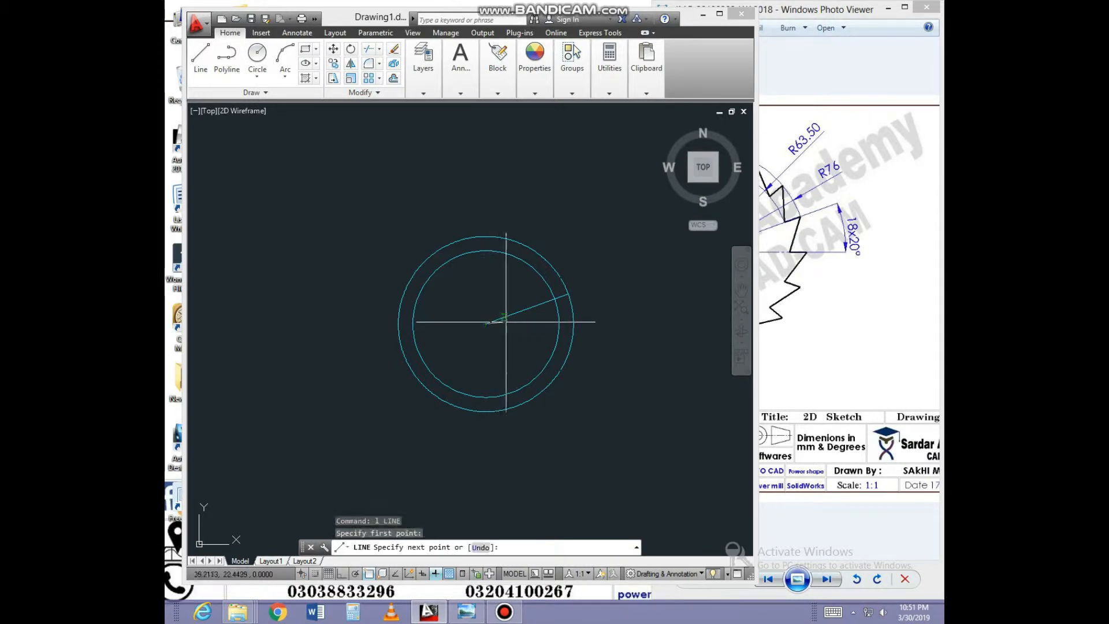
click(573, 324)
key(Escape)
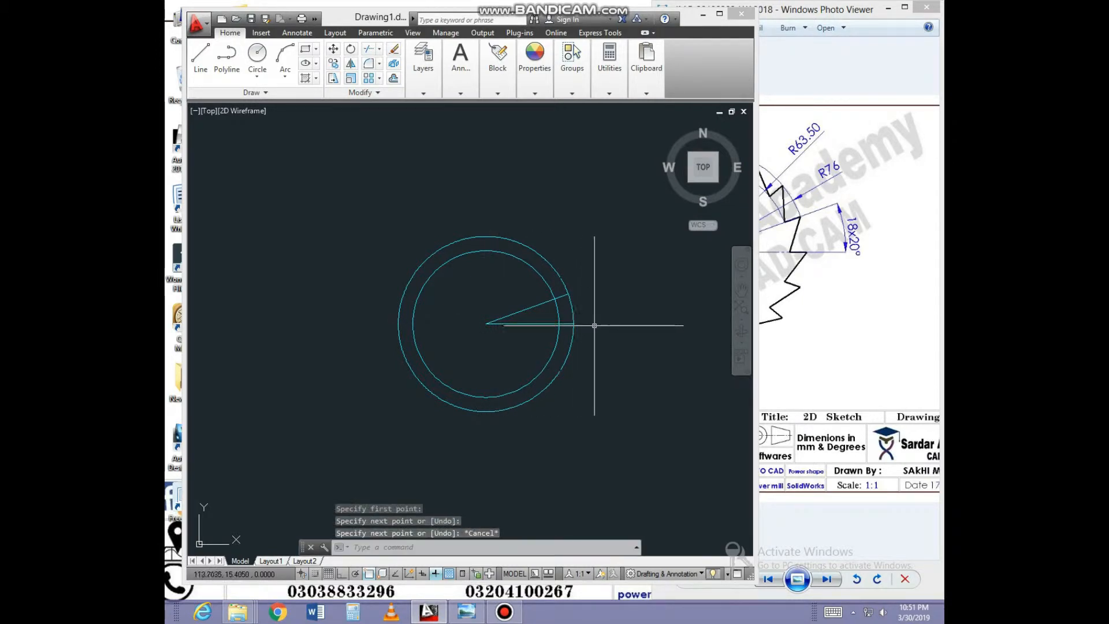
Draw the tooth flank line from the 20° line's outer end to where the horizontal line crosses the inner circle.
text(l)
key(Return)
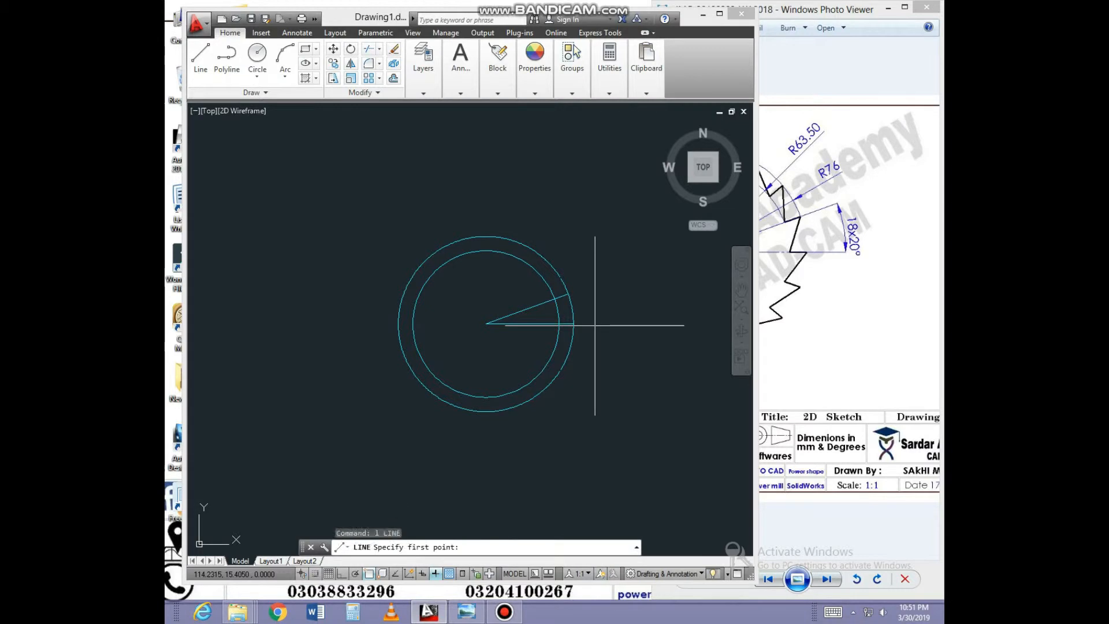
click(568, 293)
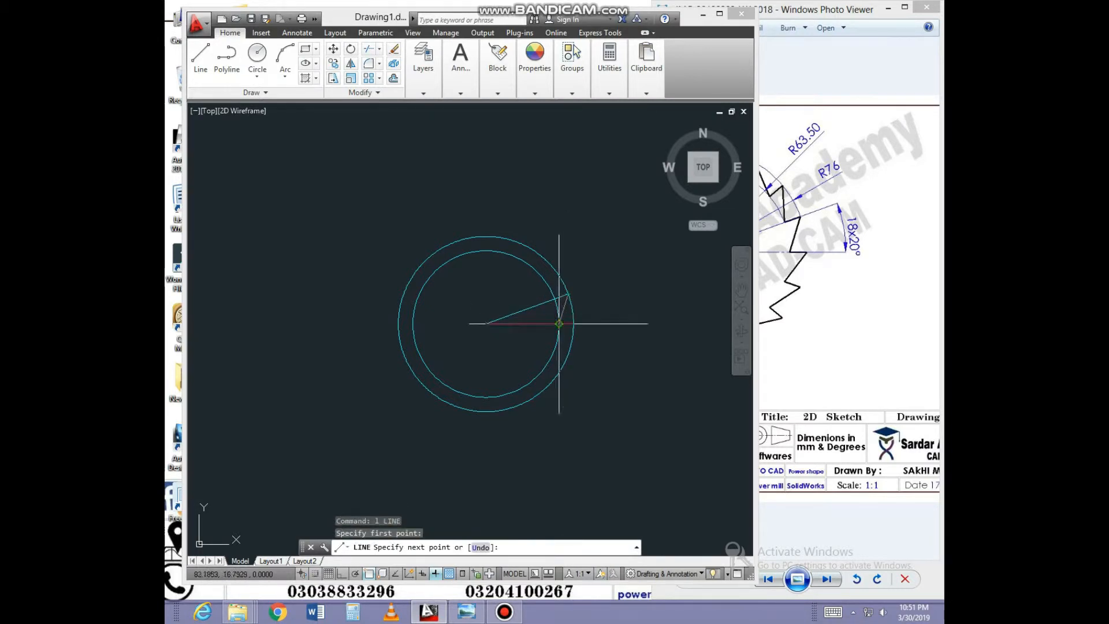
click(558, 323)
key(Escape)
scroll(555, 337, up, 2)
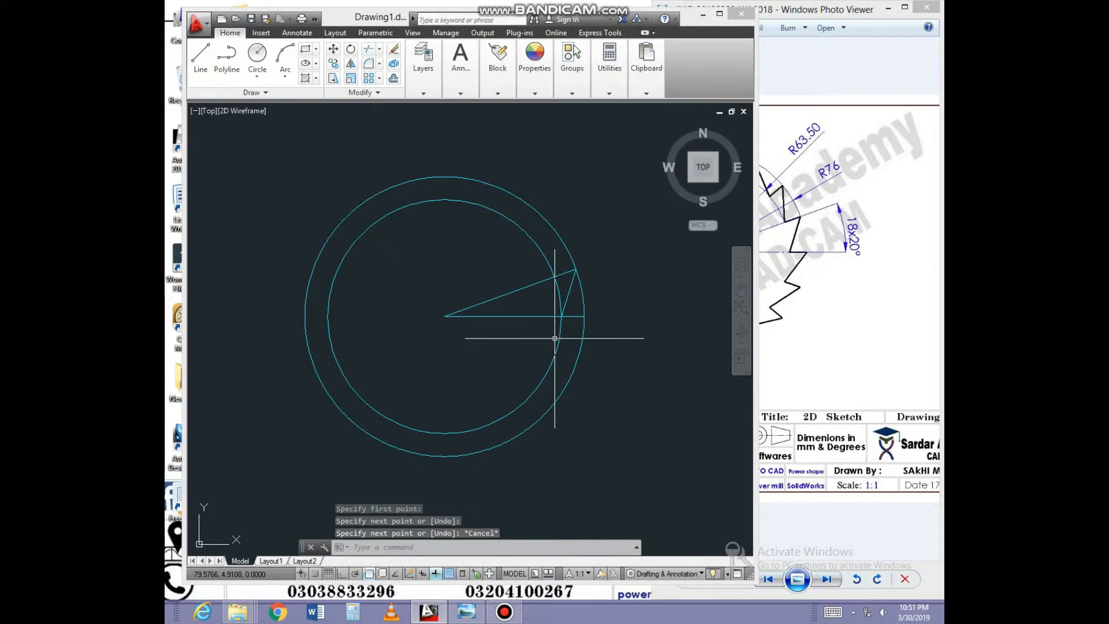
key(Escape)
key(Escape)
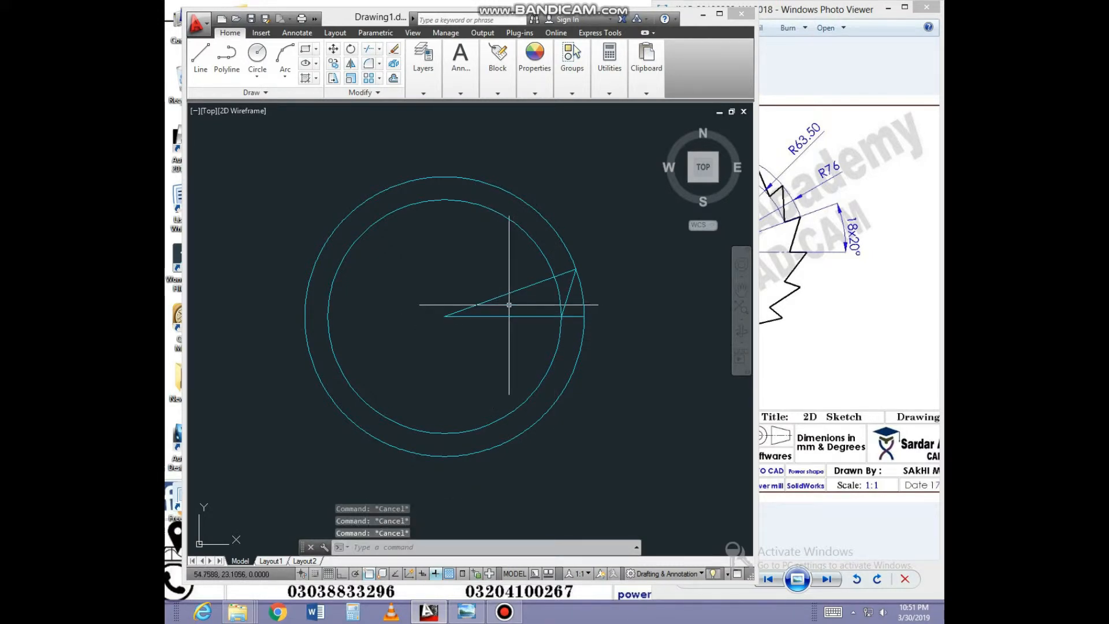
Trim away the portions of the 20° and horizontal lines that lie inside the inner circle.
text(tr)
key(Return)
key(Return)
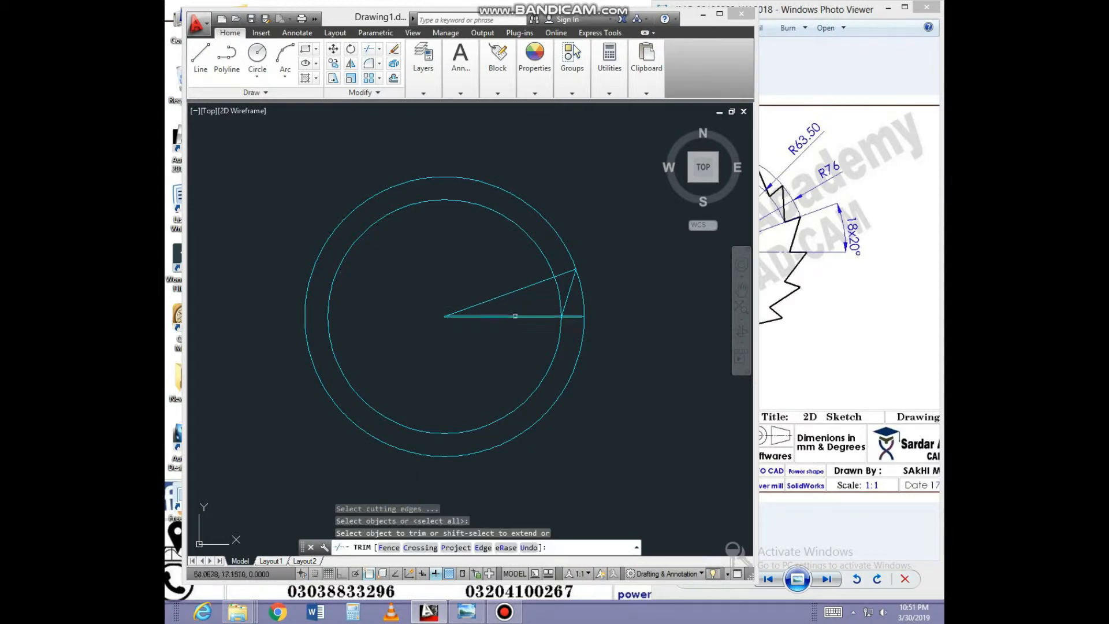
click(532, 271)
click(480, 338)
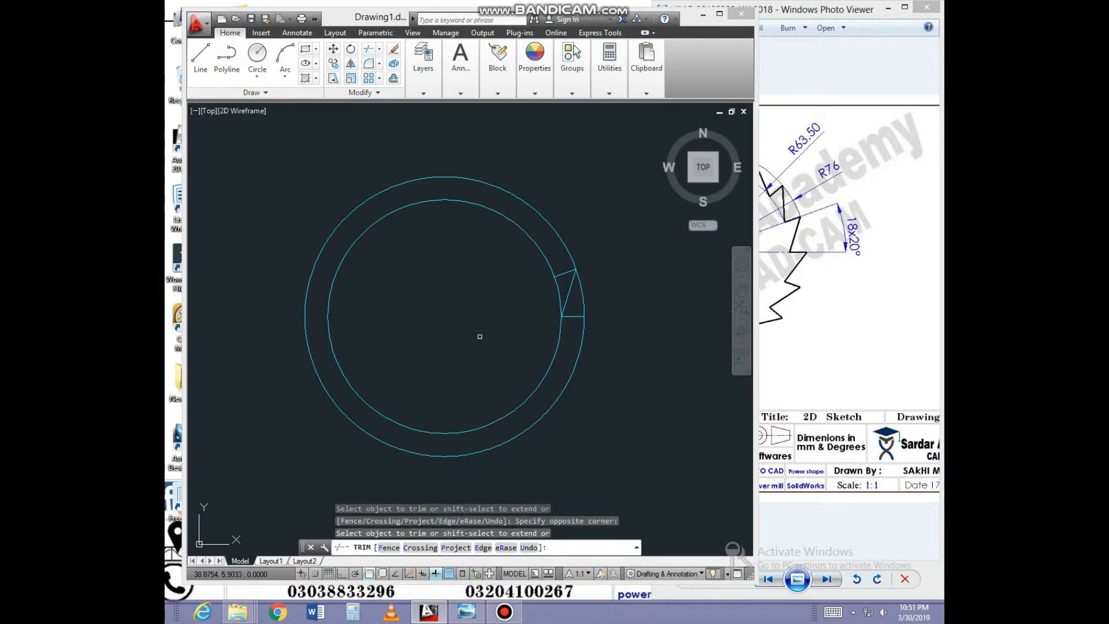
End trimming and check the tooth count and angular spacing on the reference image.
key(Escape)
key(Escape)
key(Escape)
click(797, 264)
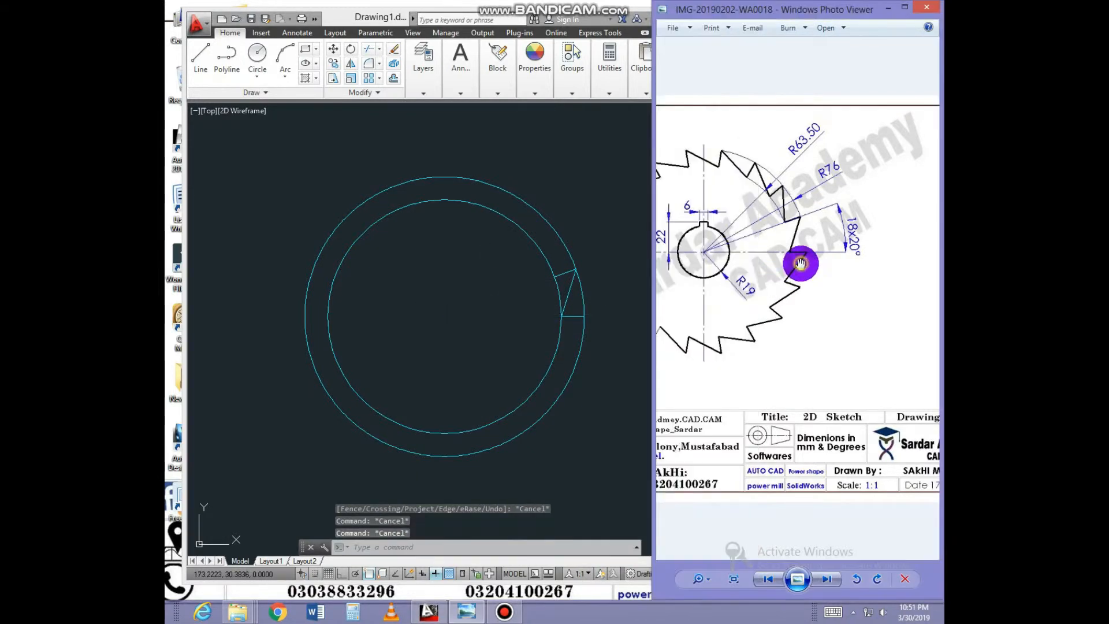
drag(768, 254, 817, 261)
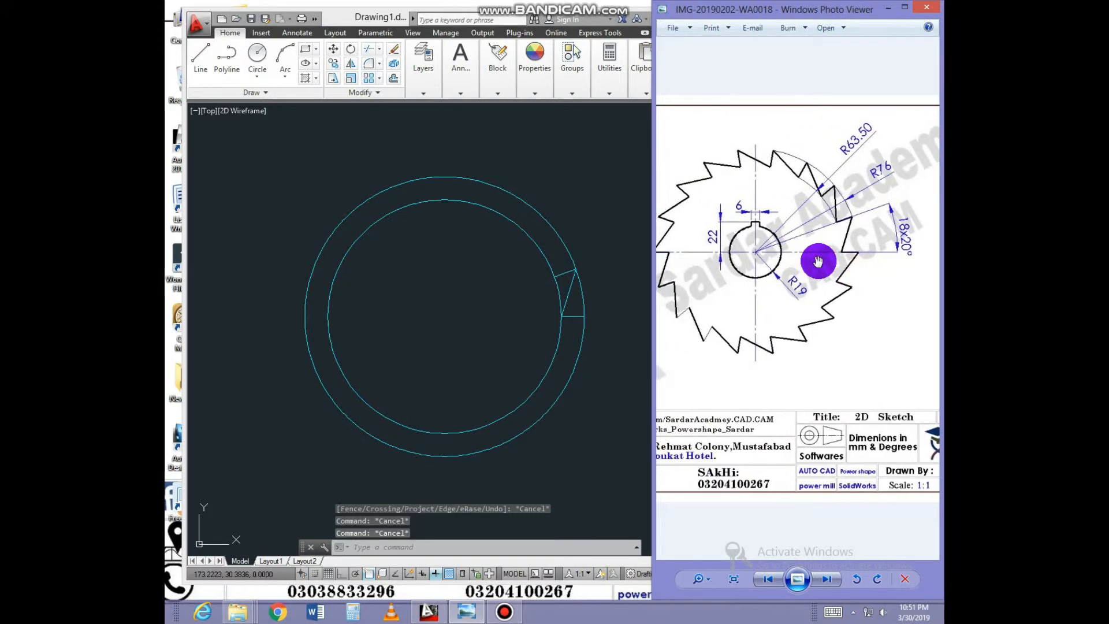
scroll(818, 261, down, 3)
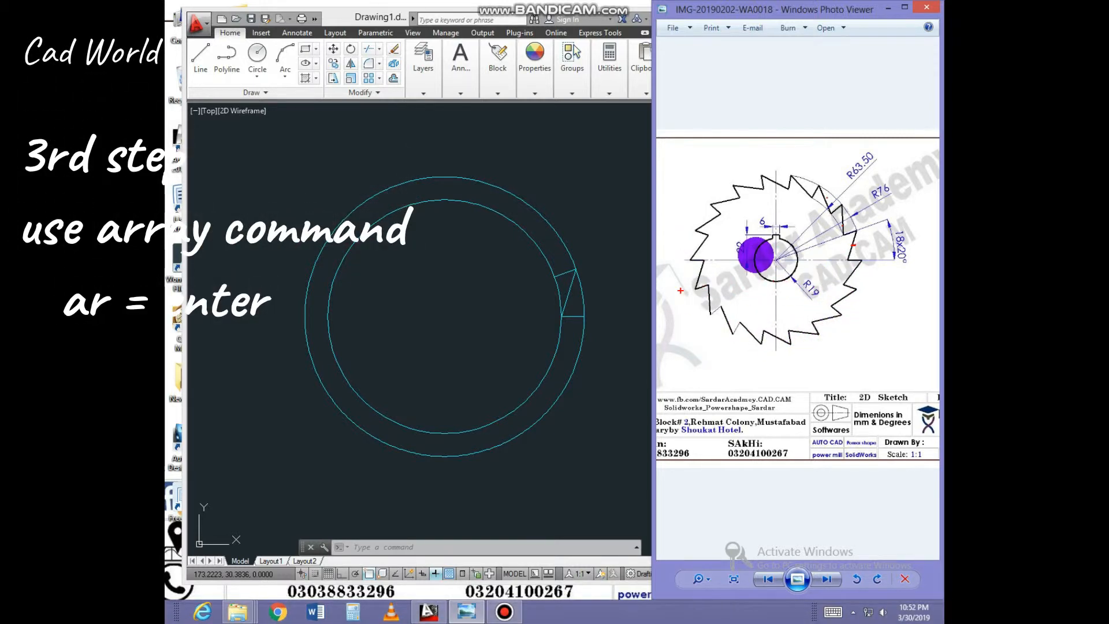
Create a polar array of the three tooth lines around the circles' centre with 18 items.
click(599, 283)
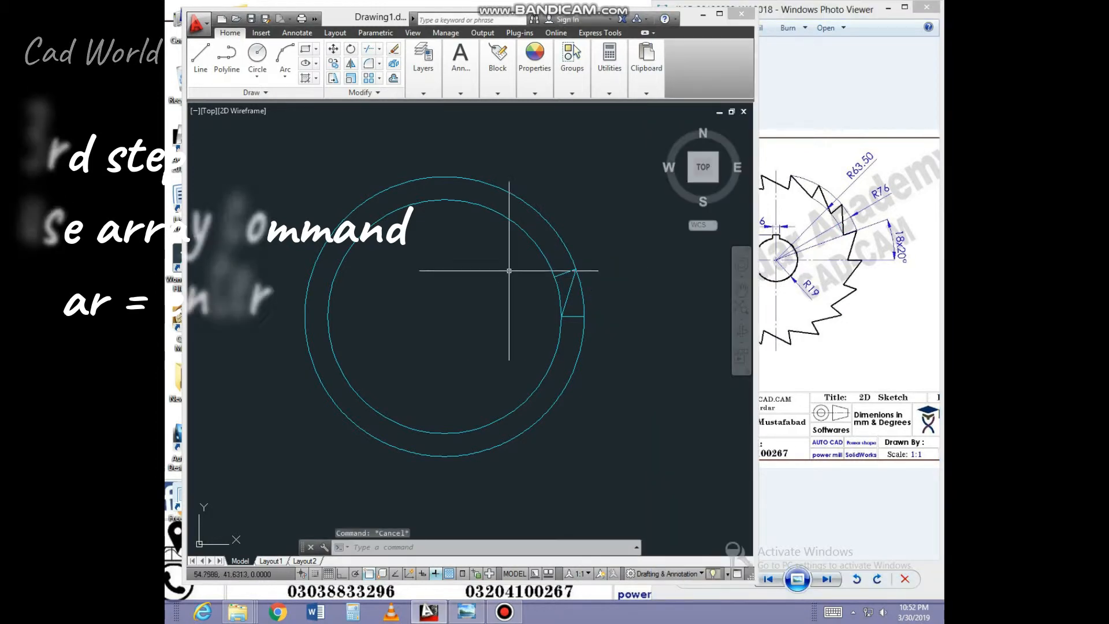
text(a)
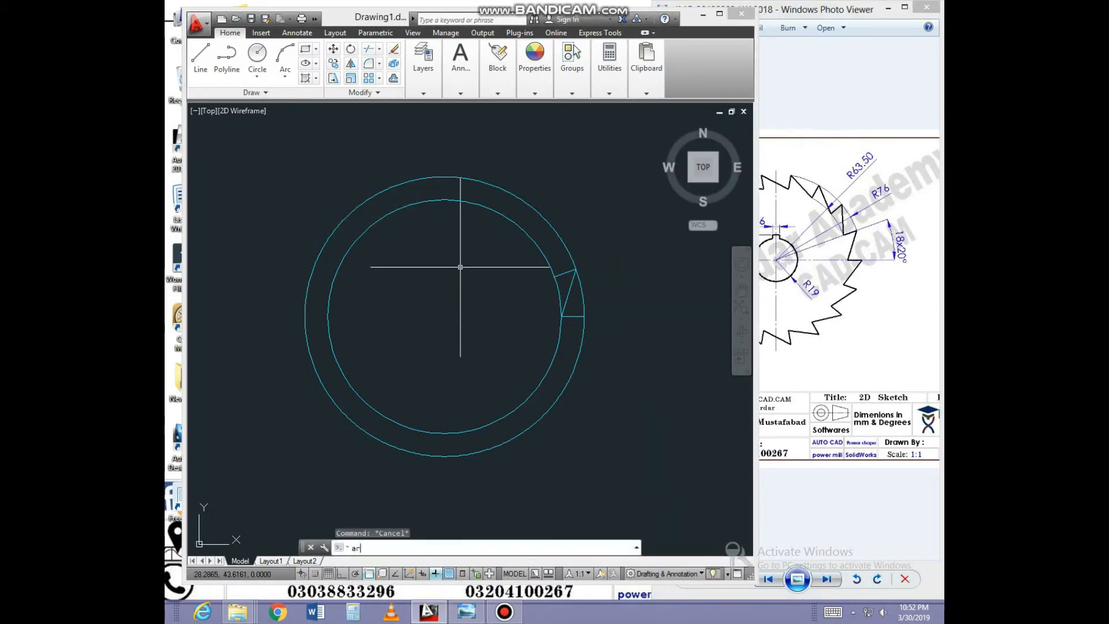
text(r)
key(Return)
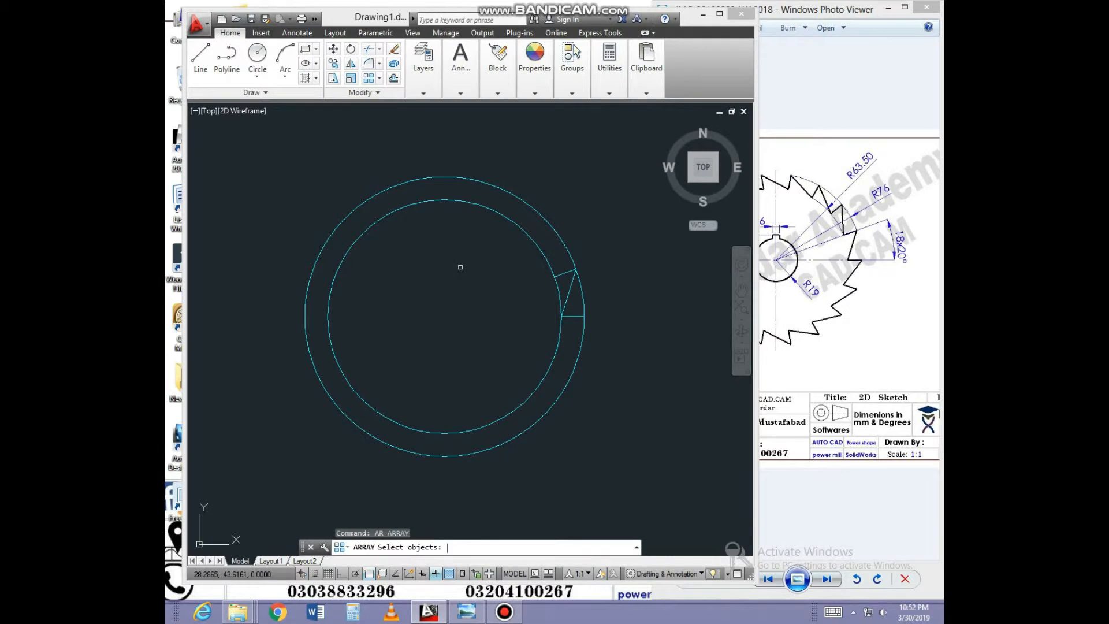
click(564, 273)
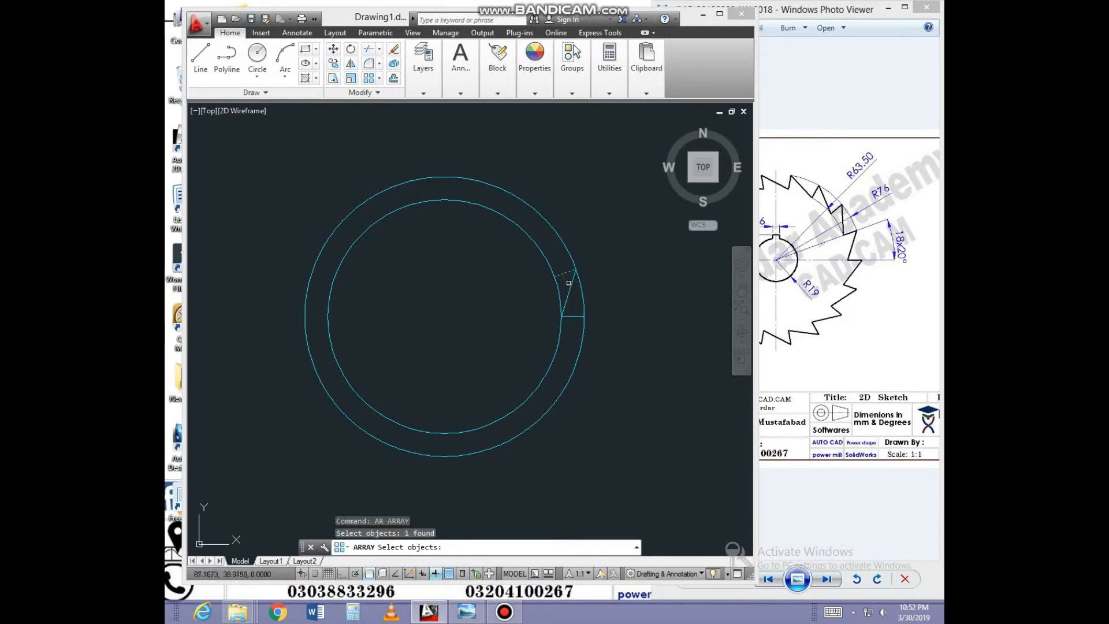
click(570, 286)
key(Return)
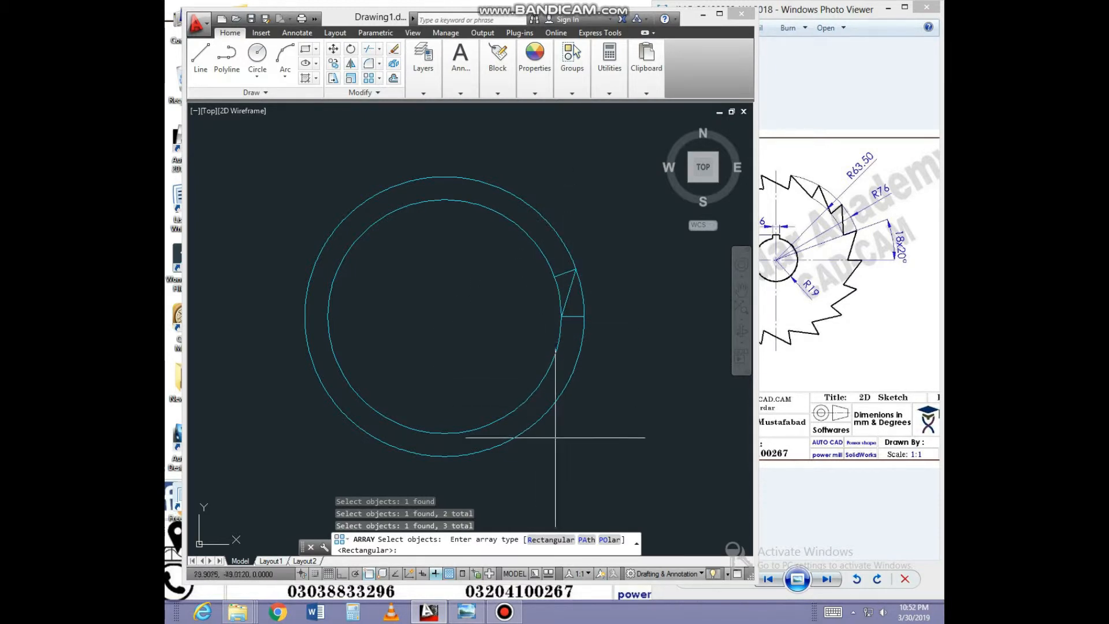
click(610, 540)
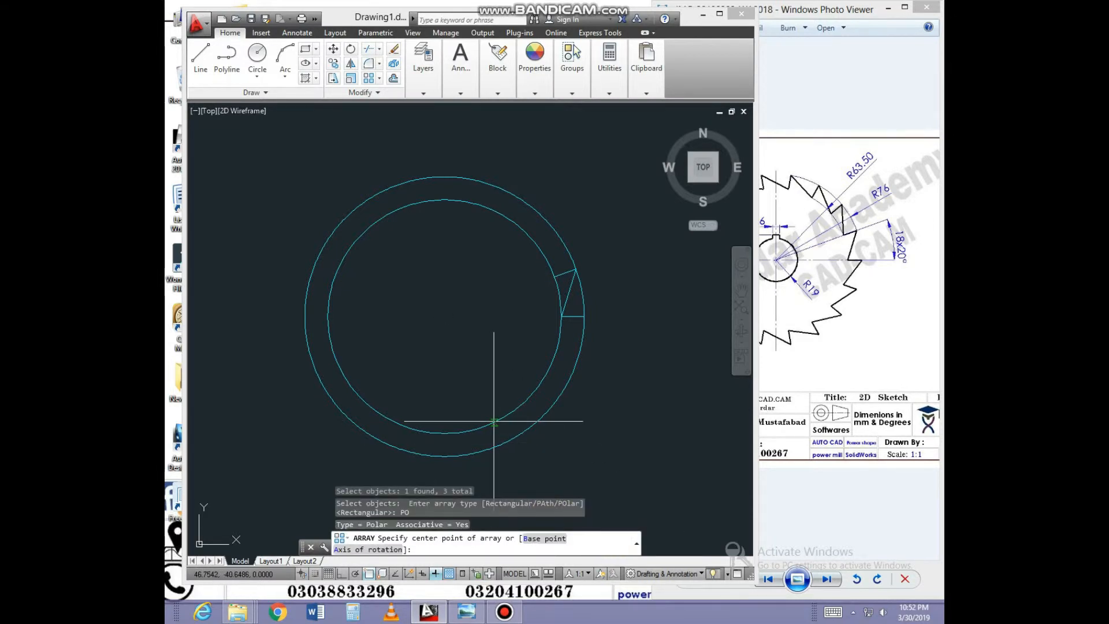
click(444, 316)
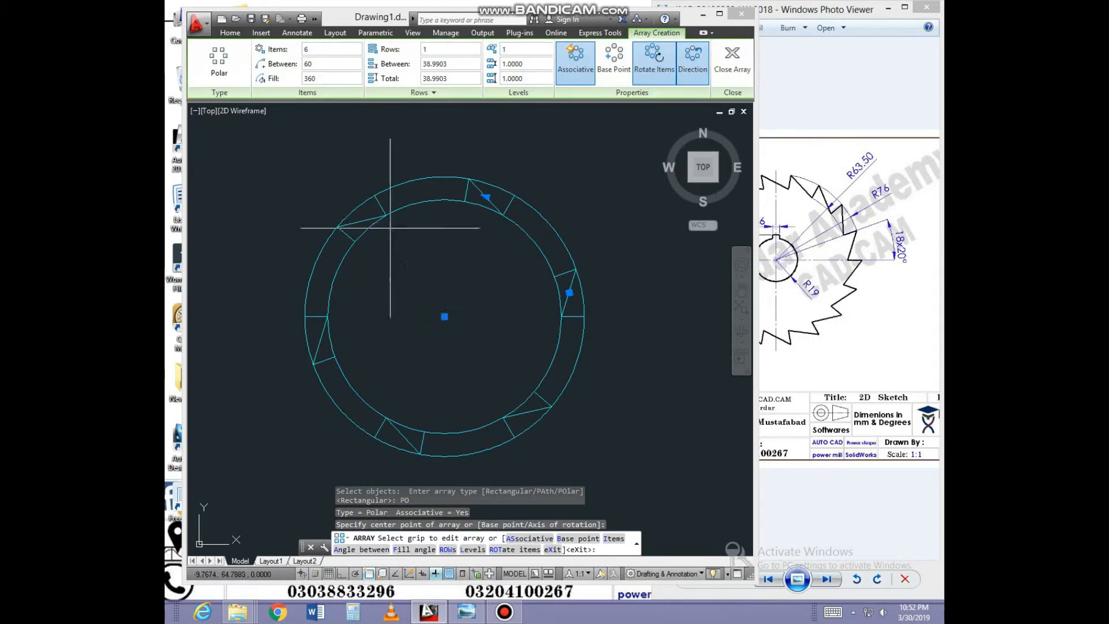
click(312, 50)
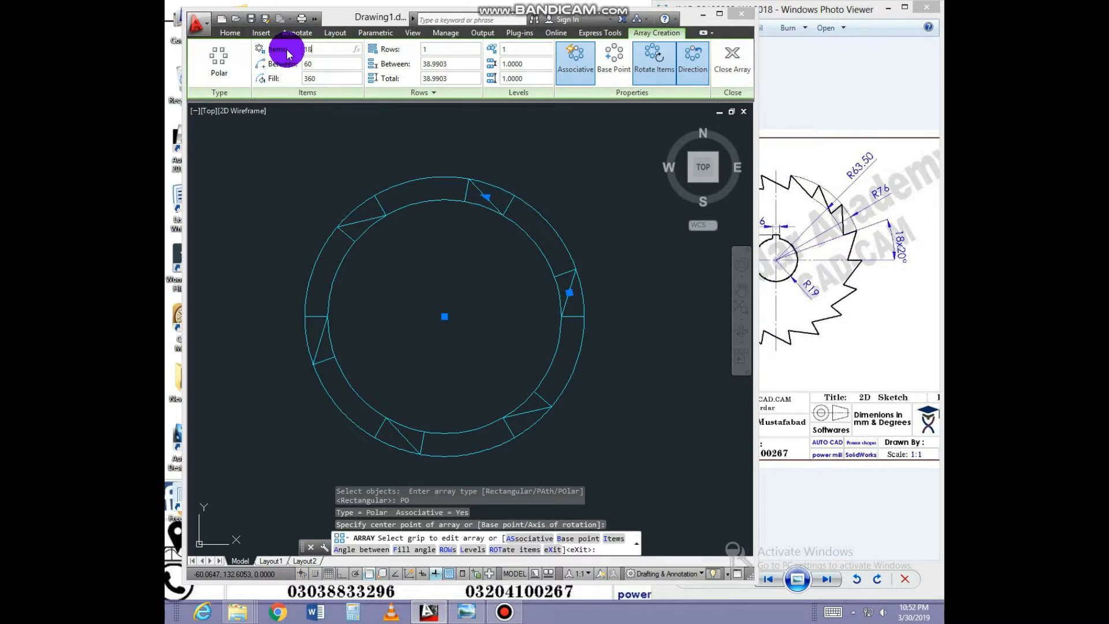
key(Return)
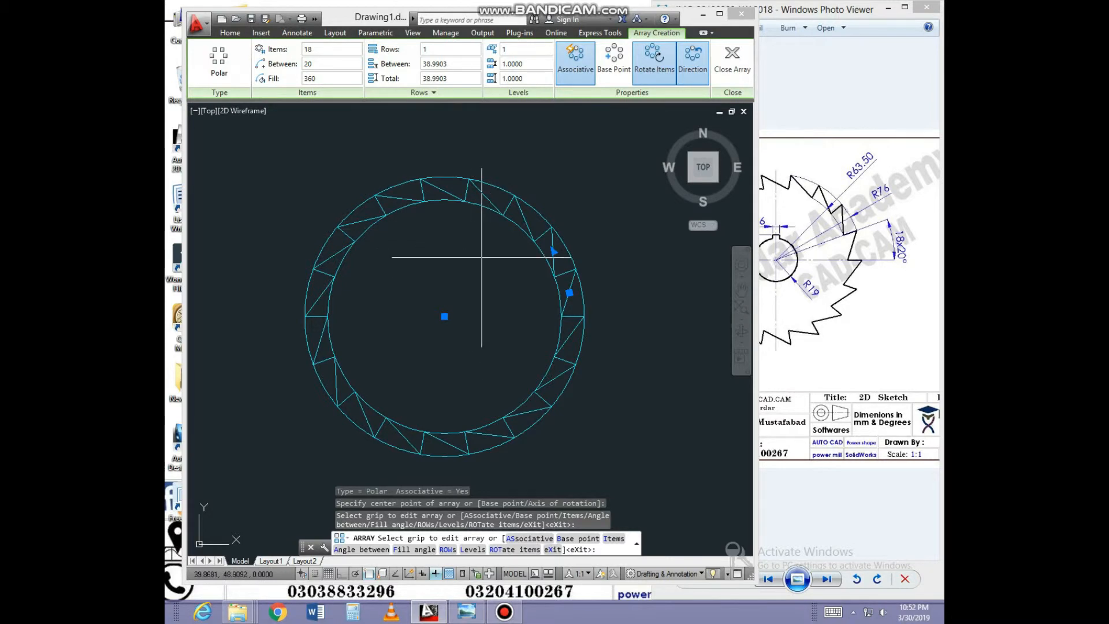
key(Escape)
Compare the tooth outline with the reference image and erase the outer R76 circle.
mouse_move(774, 272)
mouse_down()
mouse_move(807, 272)
mouse_move(777, 262)
mouse_move(798, 266)
mouse_move(833, 235)
mouse_move(857, 187)
mouse_up()
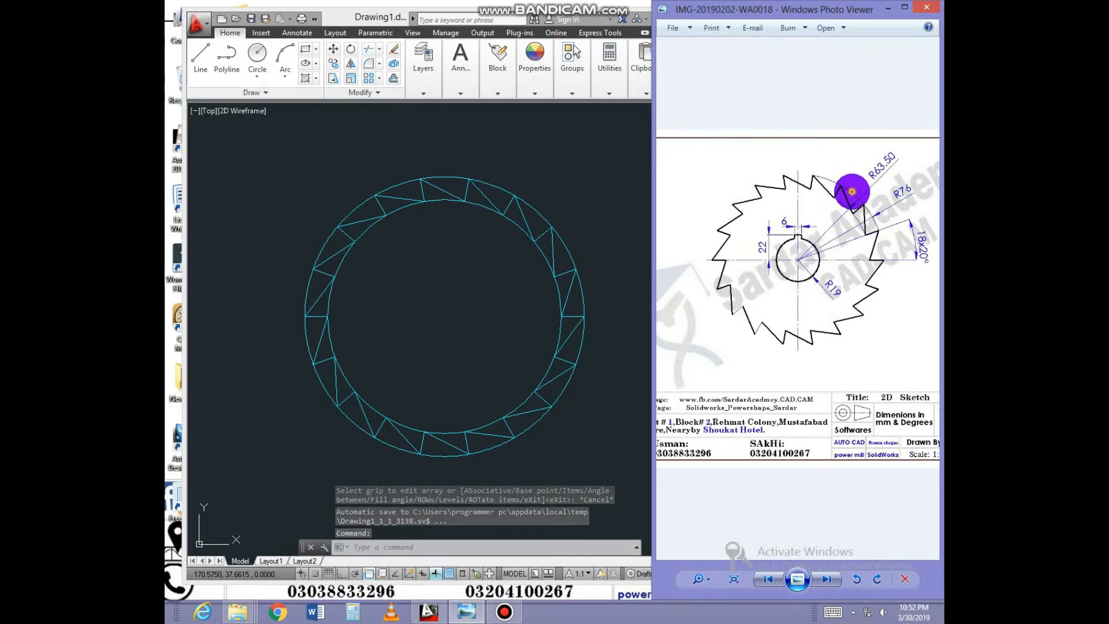
click(835, 210)
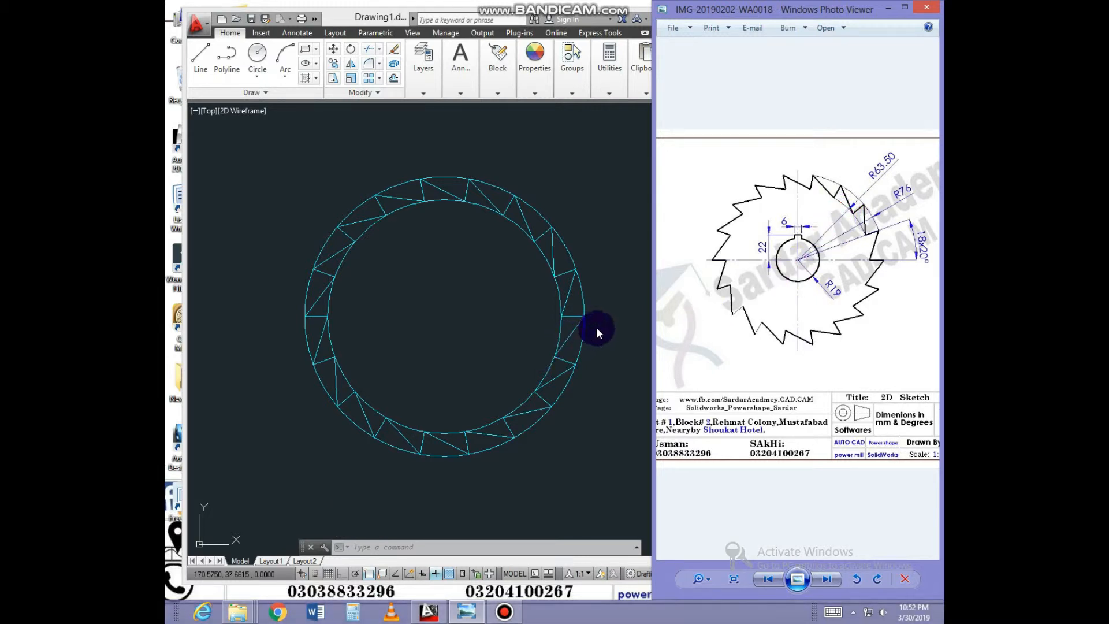
click(581, 328)
key(Escape)
key(Escape)
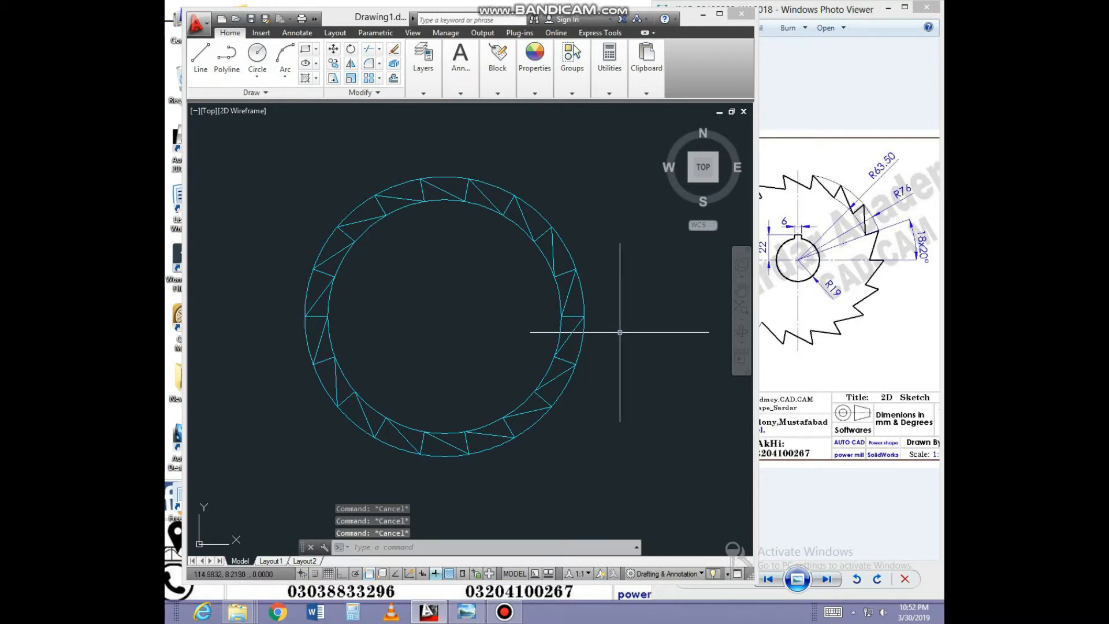
text(e)
key(Return)
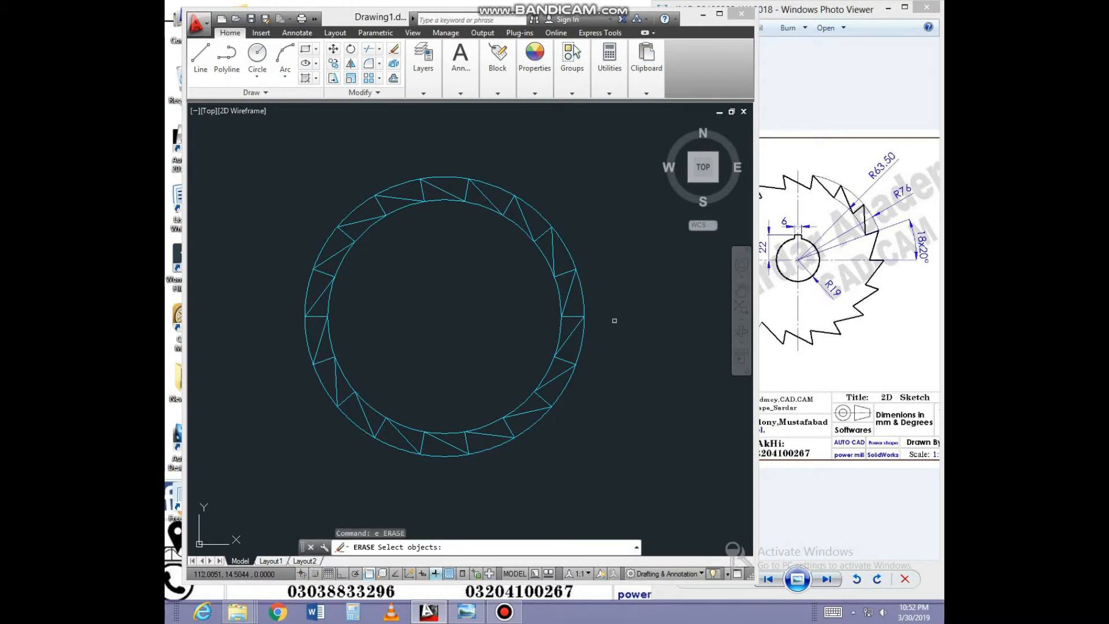
click(582, 294)
key(Escape)
Check the bore and keyway dimensions on the reference image.
click(788, 279)
drag(789, 279, 806, 278)
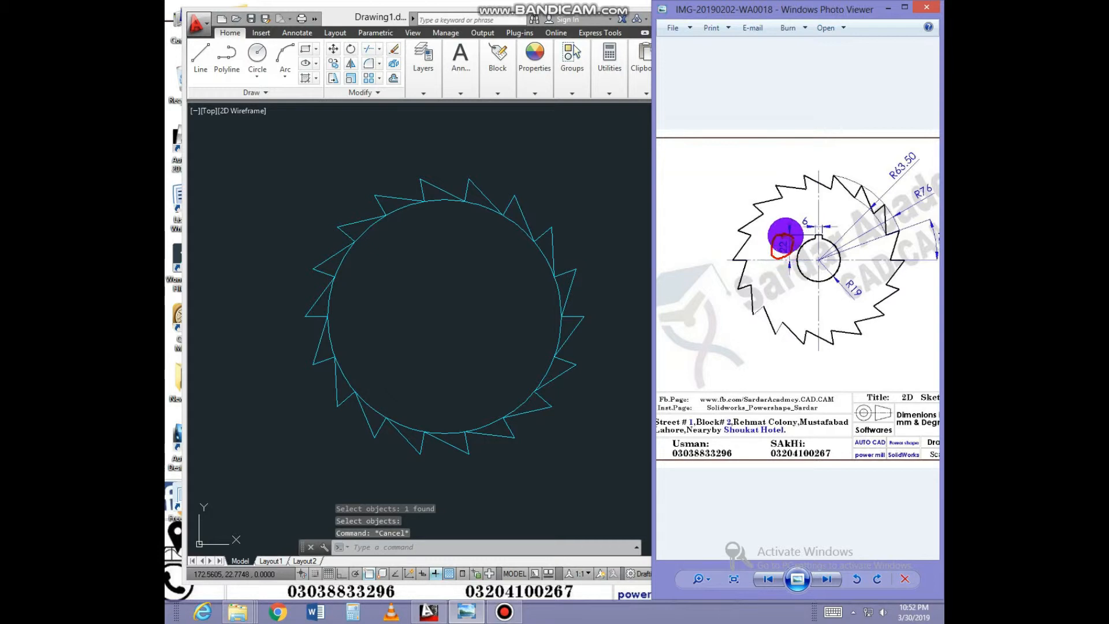
mouse_move(824, 210)
mouse_down()
mouse_move(797, 215)
mouse_move(812, 223)
mouse_move(820, 207)
mouse_up()
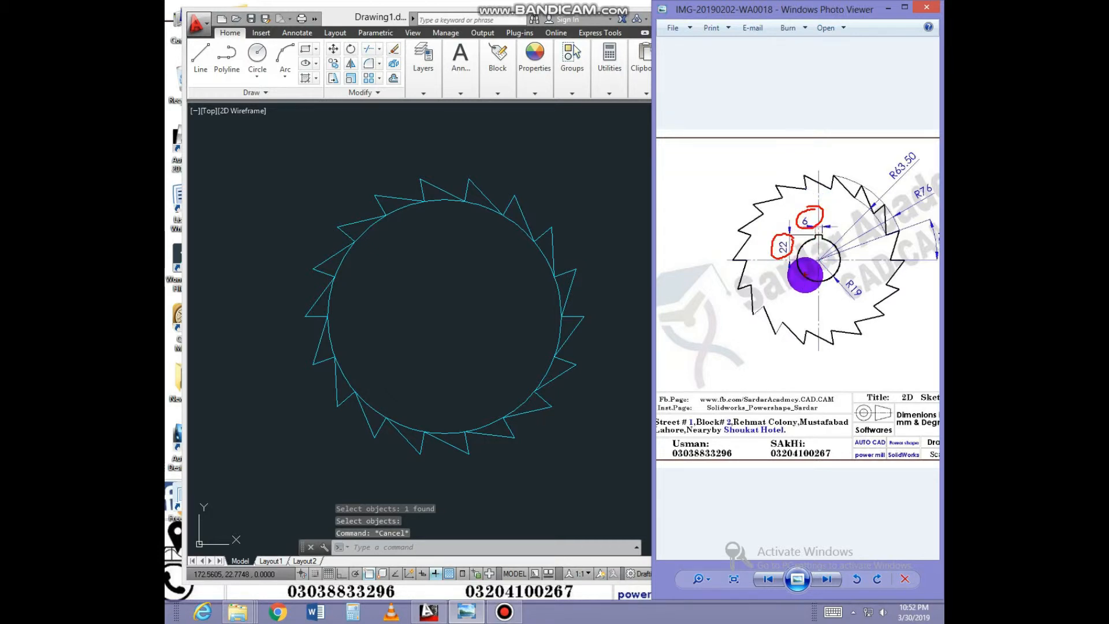
key(Escape)
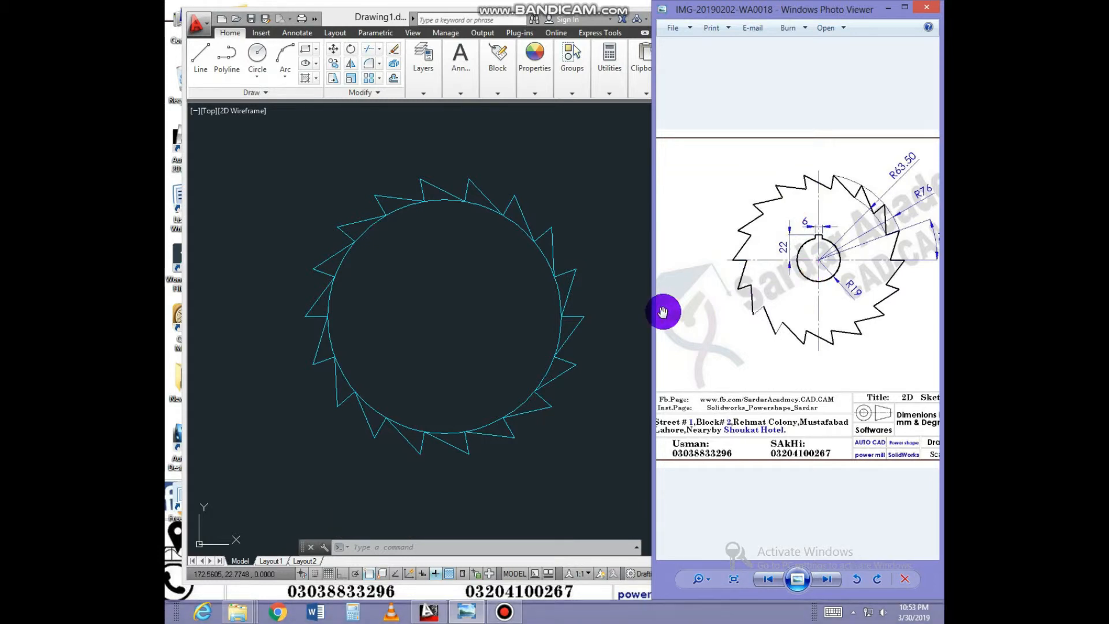
Draw a circle of radius 22 at the wheel's centre.
click(609, 322)
text(c)
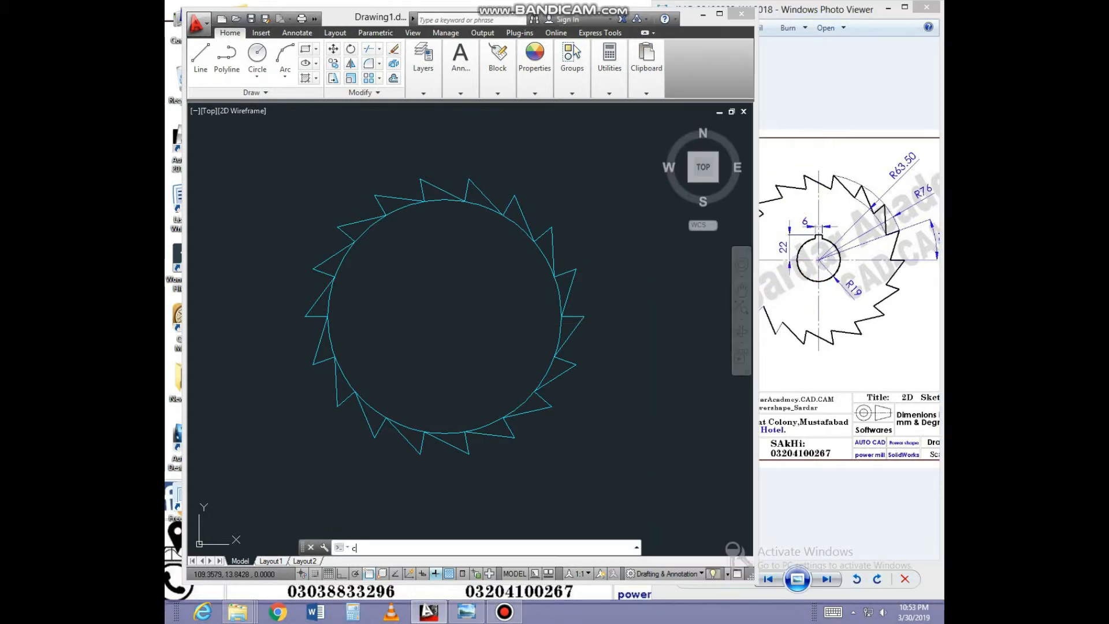
key(Return)
click(444, 316)
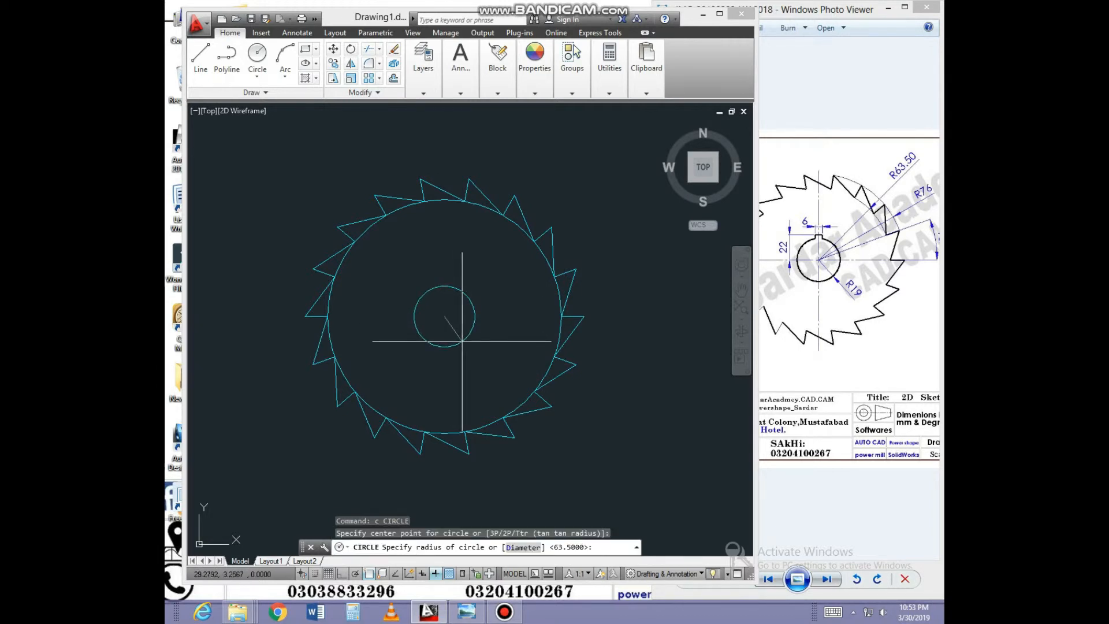
key(Return)
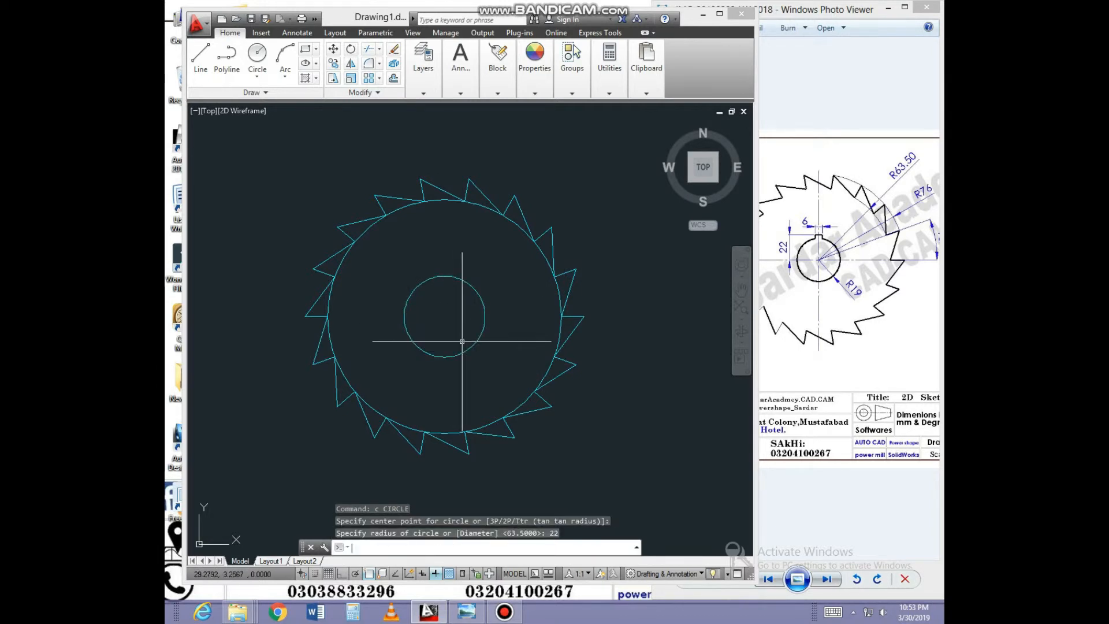
key(Escape)
Recheck the bore on the reference image and erase the radius 22 circle.
click(796, 227)
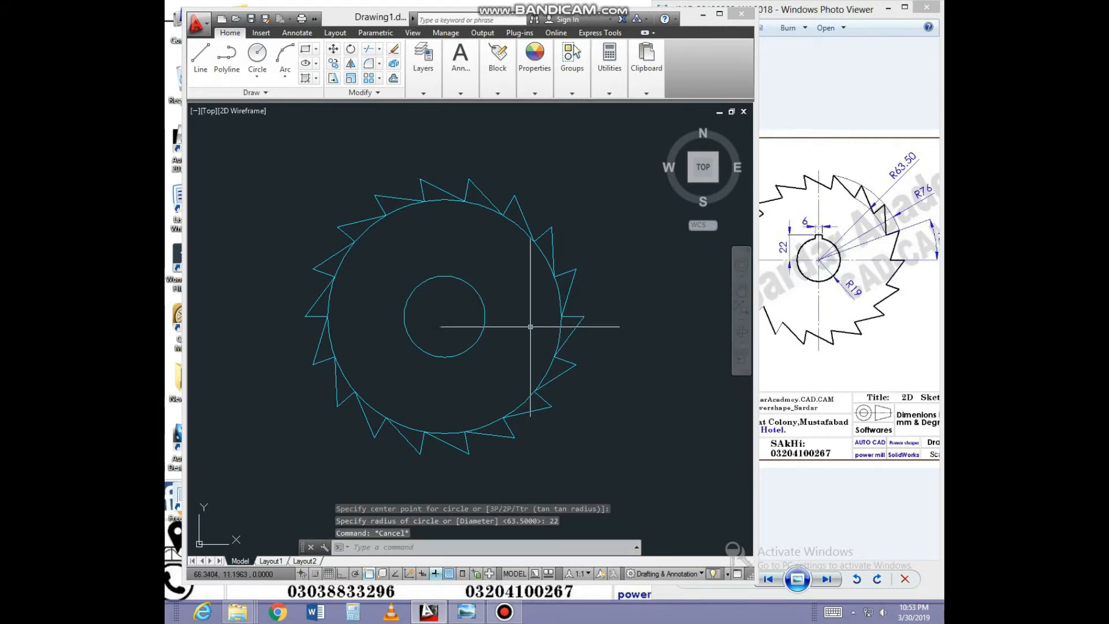
text(e)
key(Return)
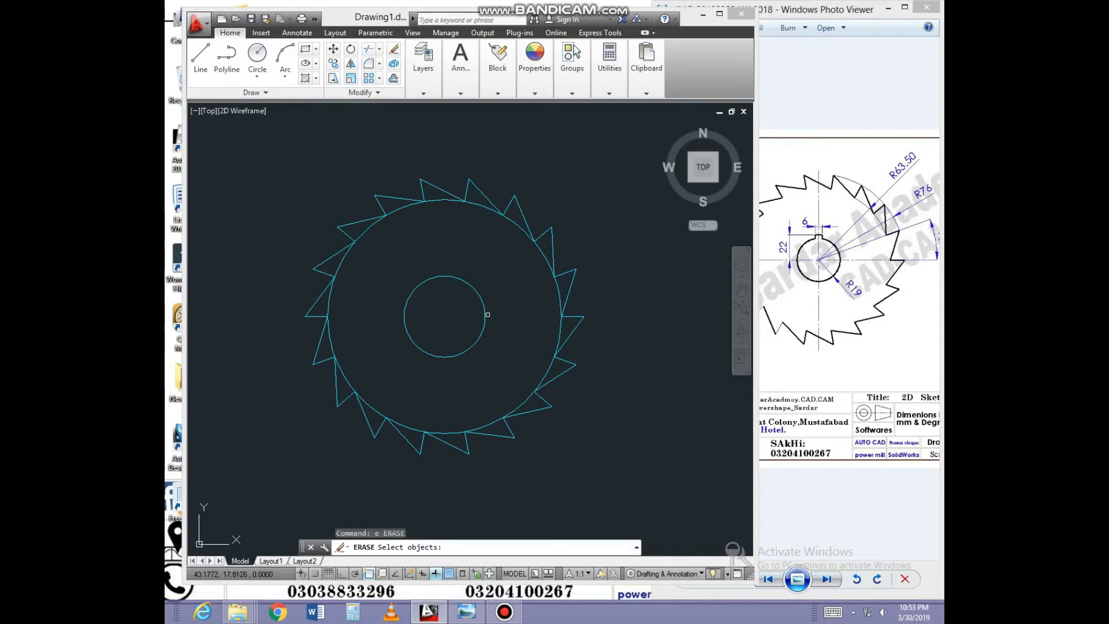
click(478, 316)
Draw the bore as a circle of radius 19 at the wheel's centre.
text(c)
key(Return)
click(444, 316)
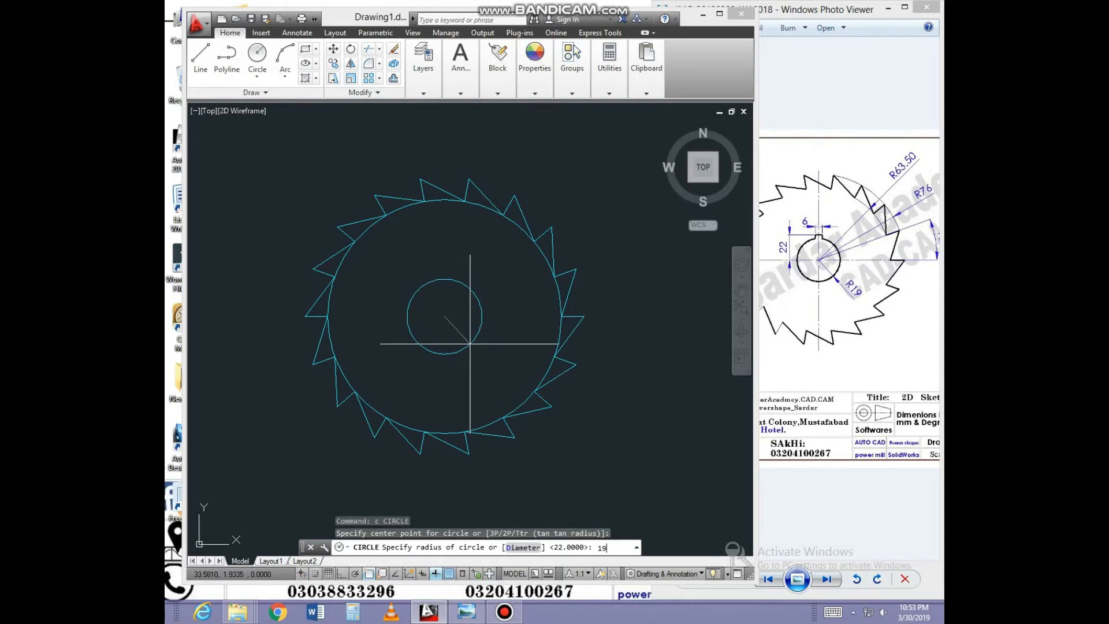
key(Return)
Turn Ortho on and draw a vertical line 22 long upward from the bore's centre.
text(l)
key(Return)
click(444, 316)
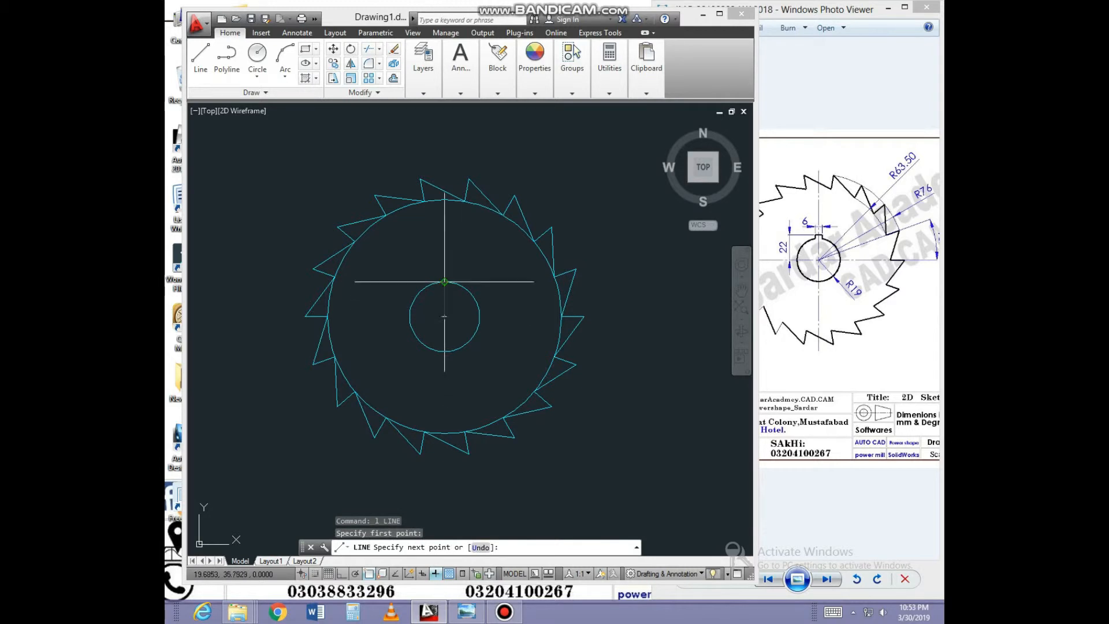
key(F8)
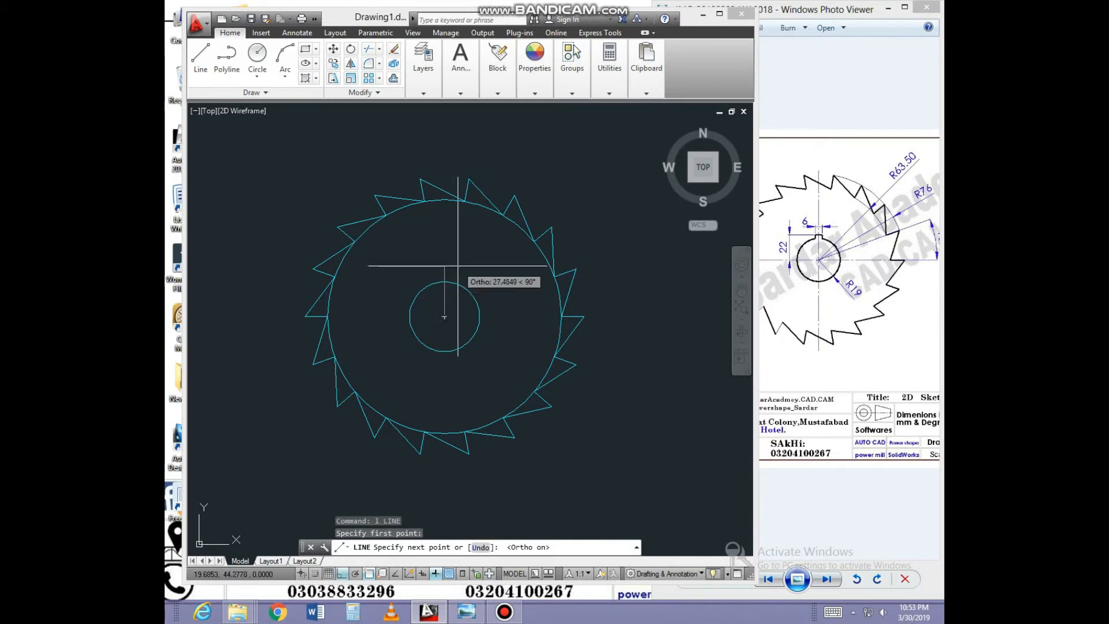
key(Return)
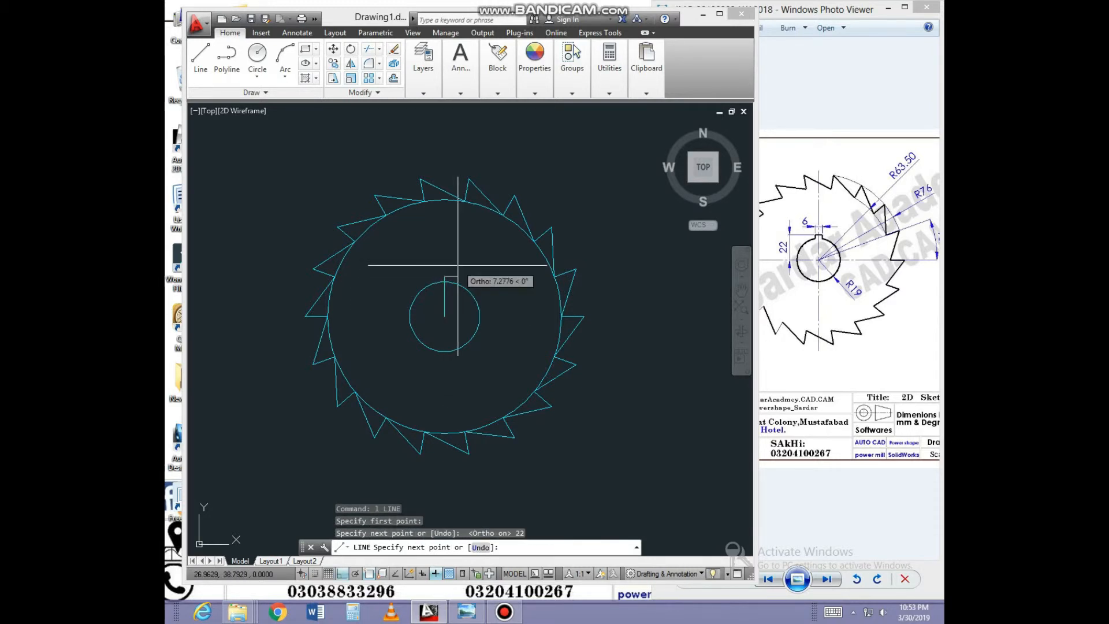
key(Escape)
Examine the bore's centre line and check the keyway's shape and width on the reference image.
scroll(438, 293, up, 5)
scroll(438, 293, down, 4)
scroll(445, 310, up, 2)
scroll(463, 309, down, 1)
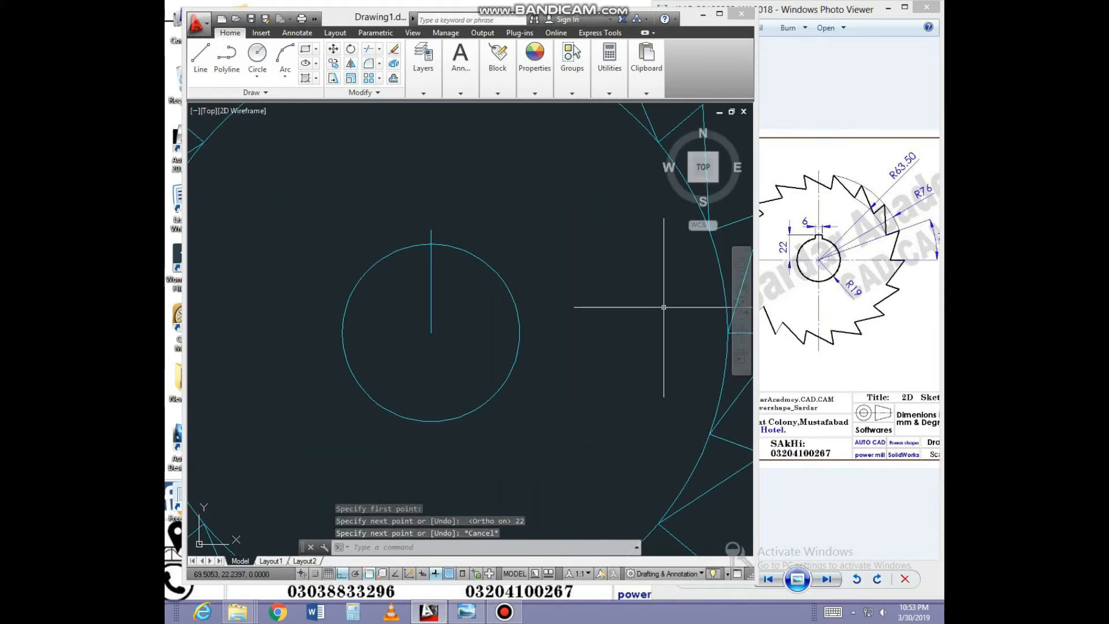
click(817, 265)
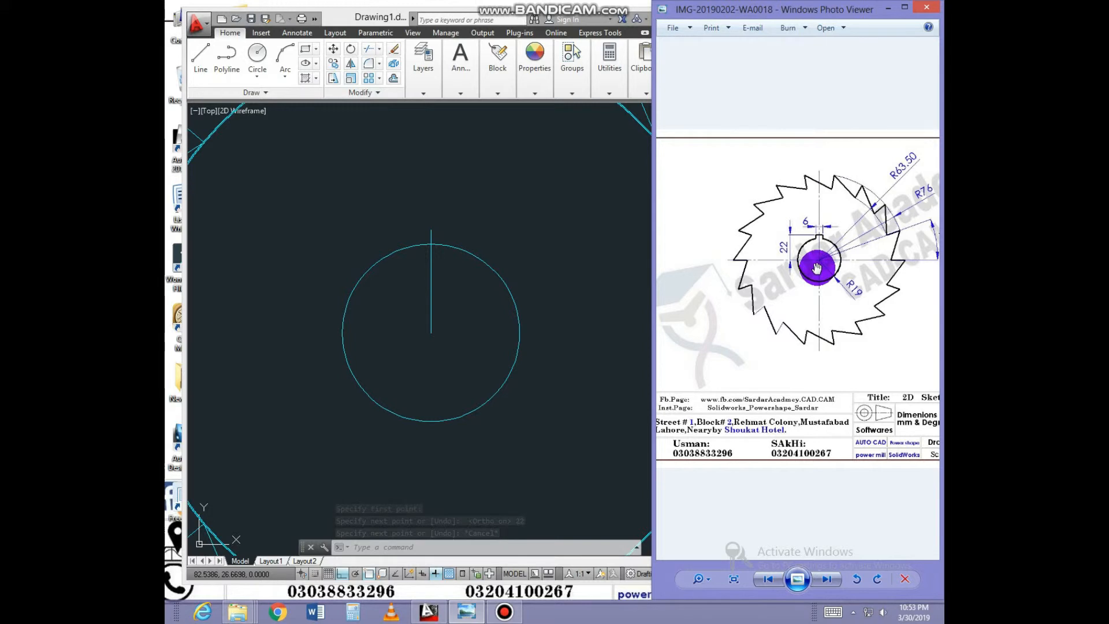
mouse_move(824, 231)
mouse_down()
mouse_move(807, 231)
mouse_move(820, 240)
mouse_move(810, 229)
mouse_up()
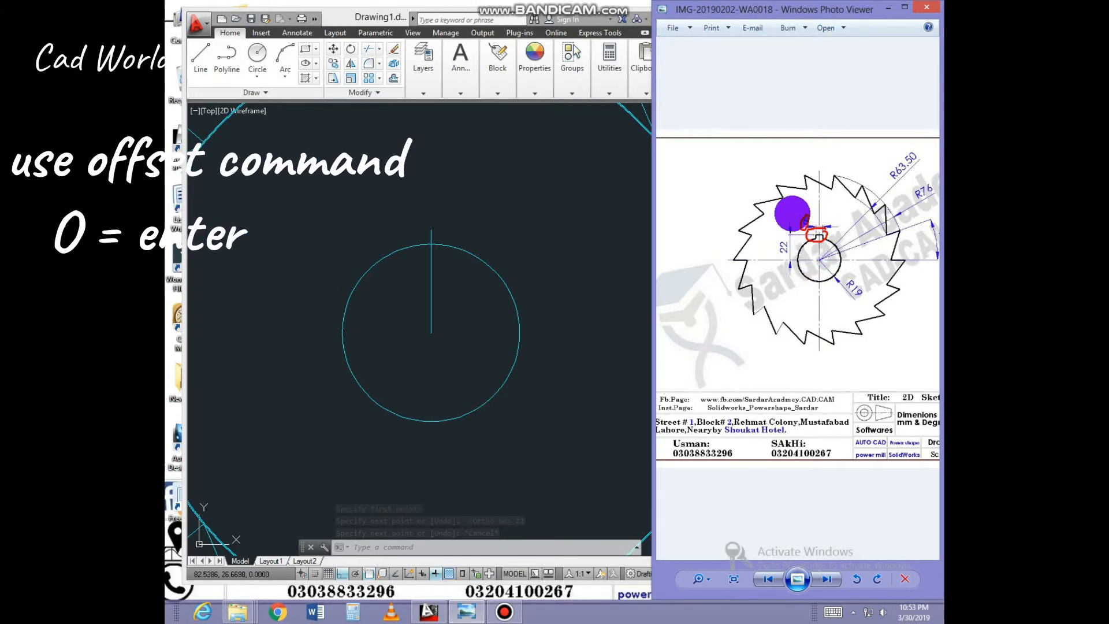
key(Escape)
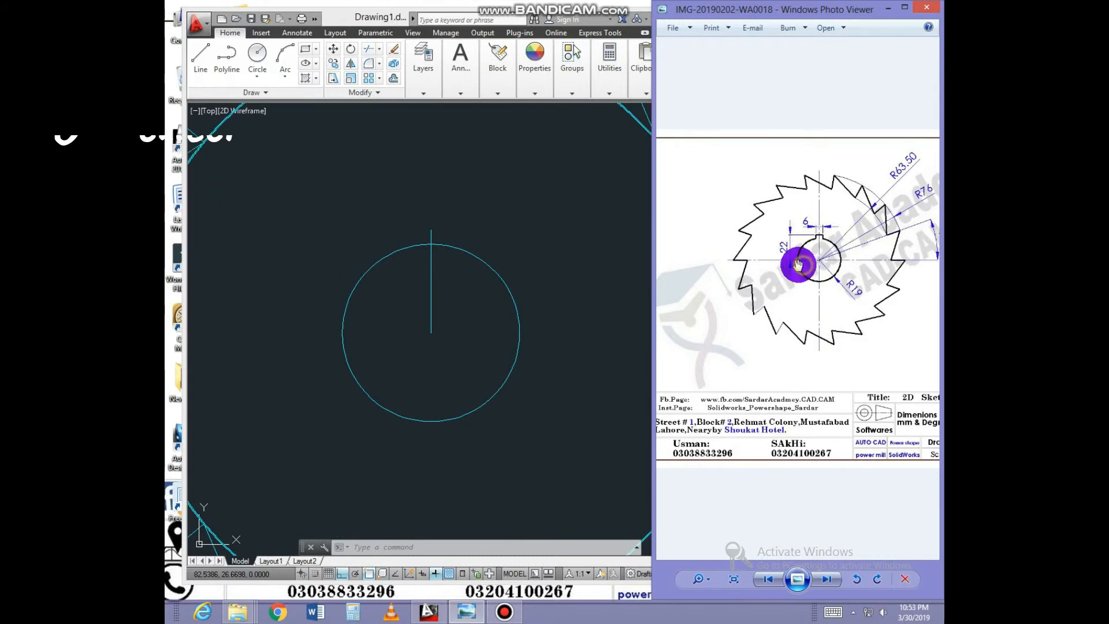
click(517, 307)
key(Escape)
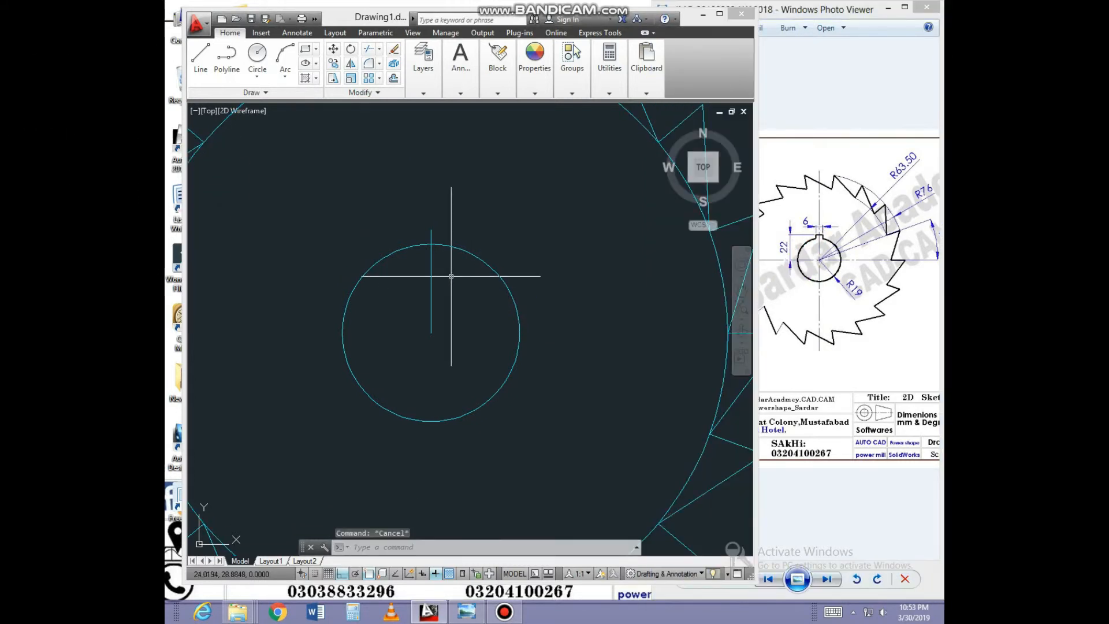
Offset the vertical centre line by 3 to both sides for the keyway's walls.
text(o)
key(Return)
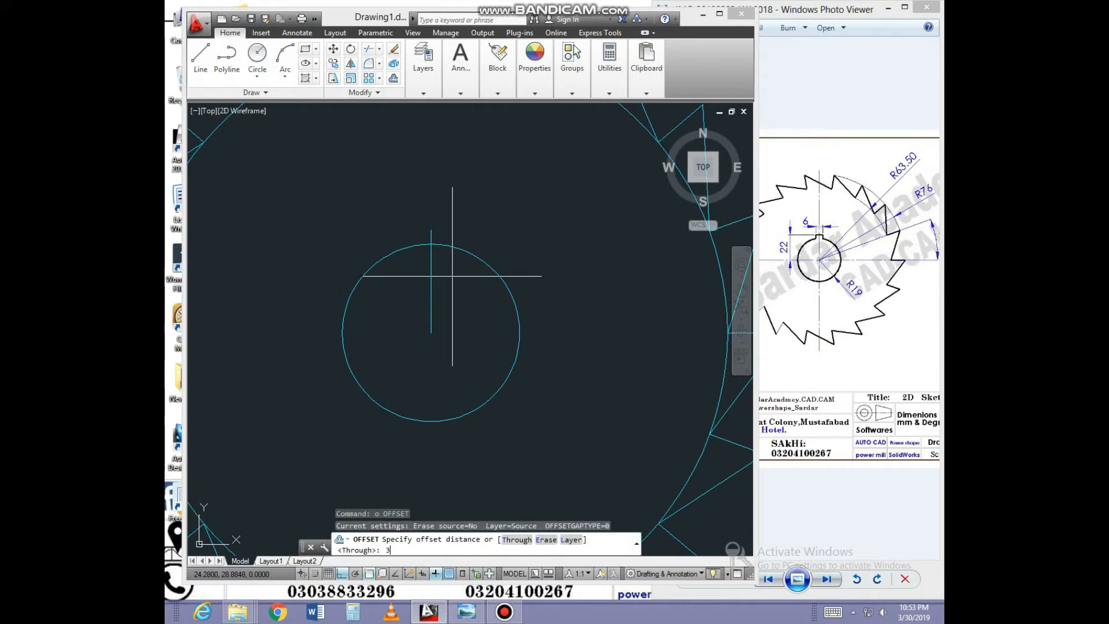
text(3)
key(Return)
click(432, 235)
click(446, 238)
click(432, 236)
click(407, 237)
key(Escape)
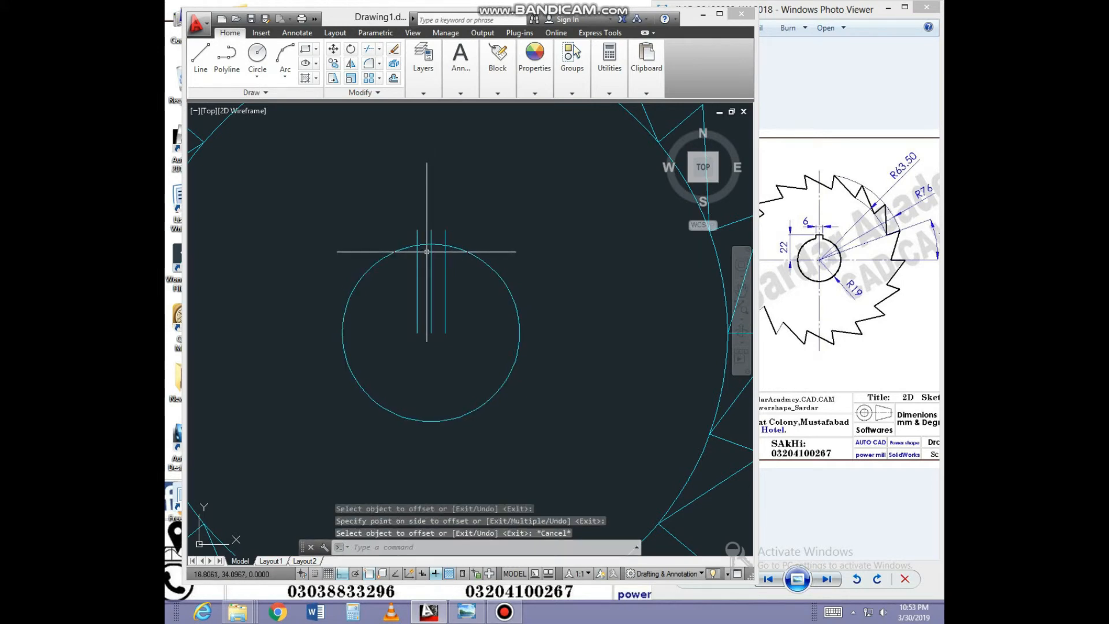
Draw a horizontal line joining the upper ends of the two keyway walls.
text(l)
key(Return)
click(417, 231)
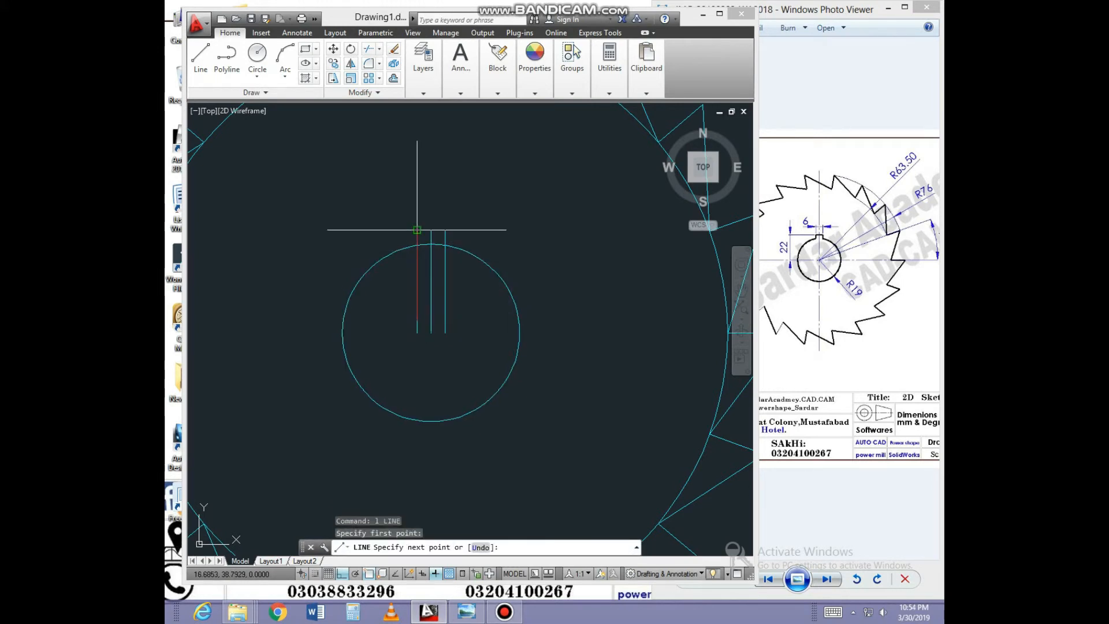
click(445, 230)
key(Escape)
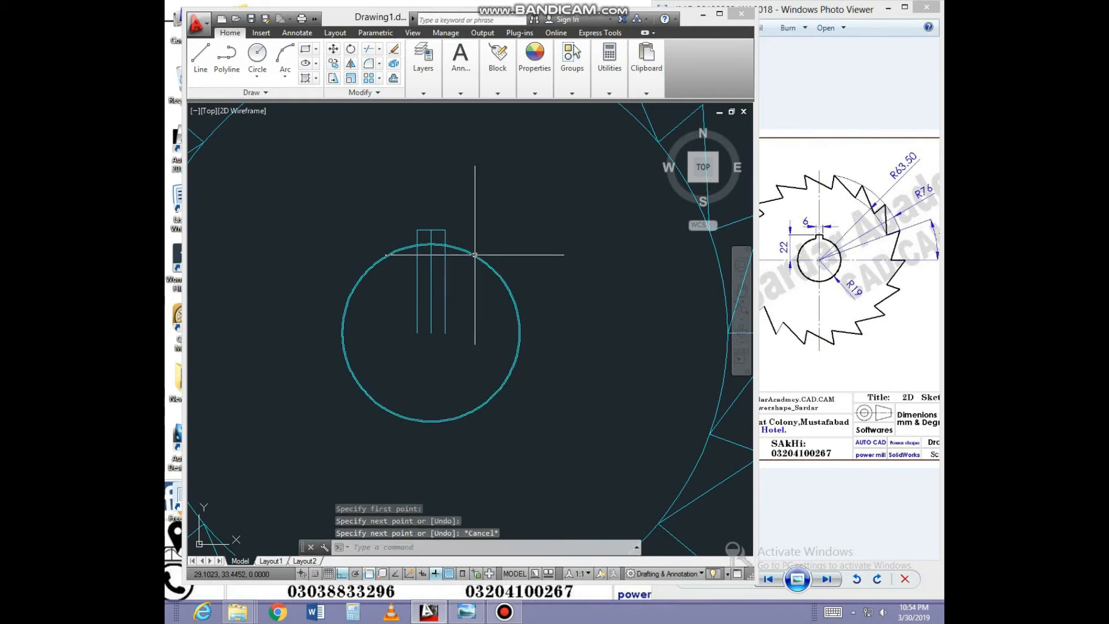
Trim the keyway walls and centre line inside the bore, and the bore's arc between the walls.
text(tr)
key(Return)
key(Return)
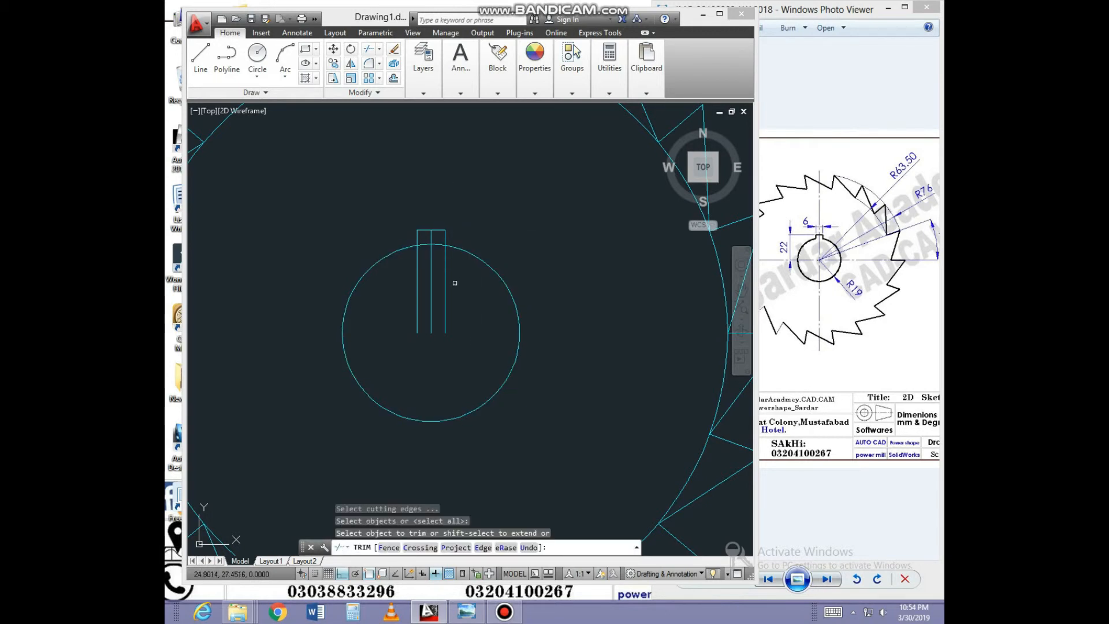
click(455, 278)
click(417, 288)
scroll(429, 258, up, 5)
click(431, 233)
click(413, 246)
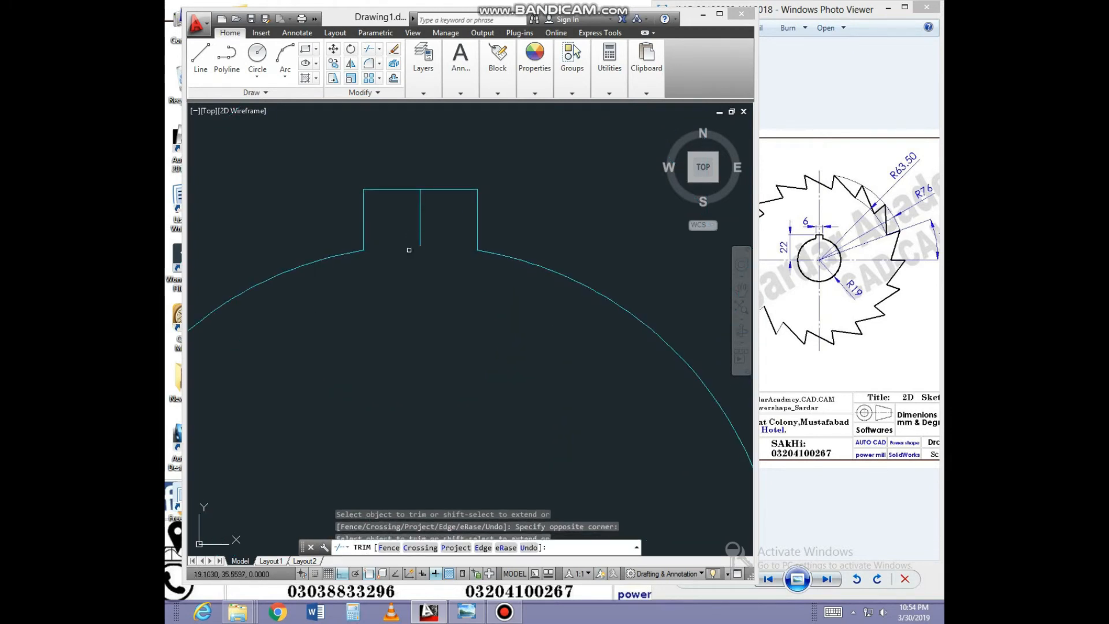
Try to trim the leftover centre line in the keyway with the edge mode kept at No extend.
text(e)
key(Return)
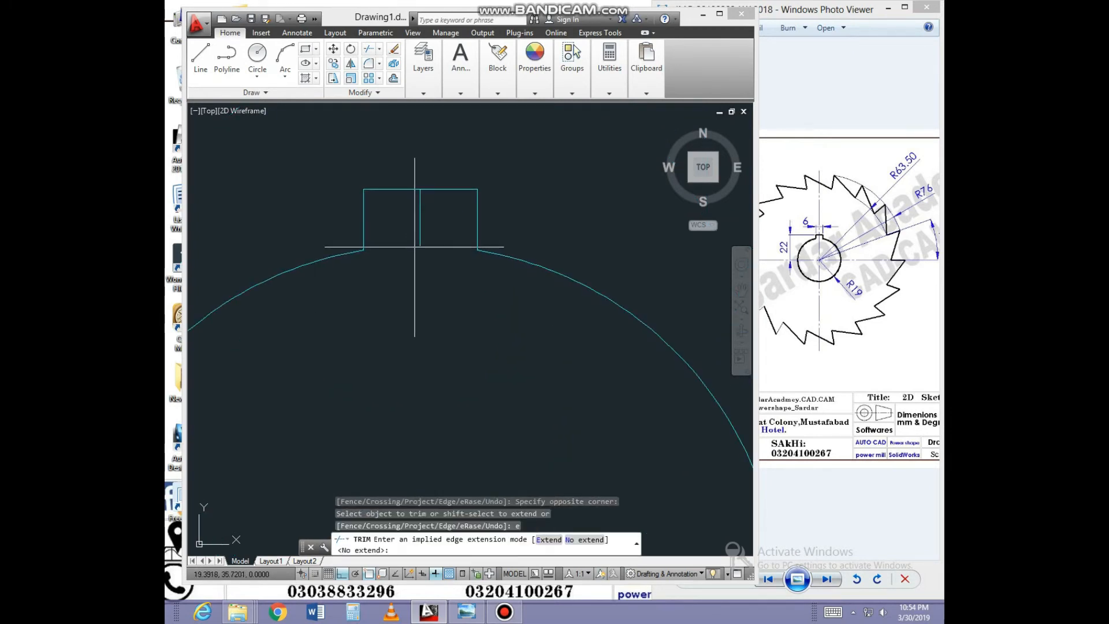
key(Return)
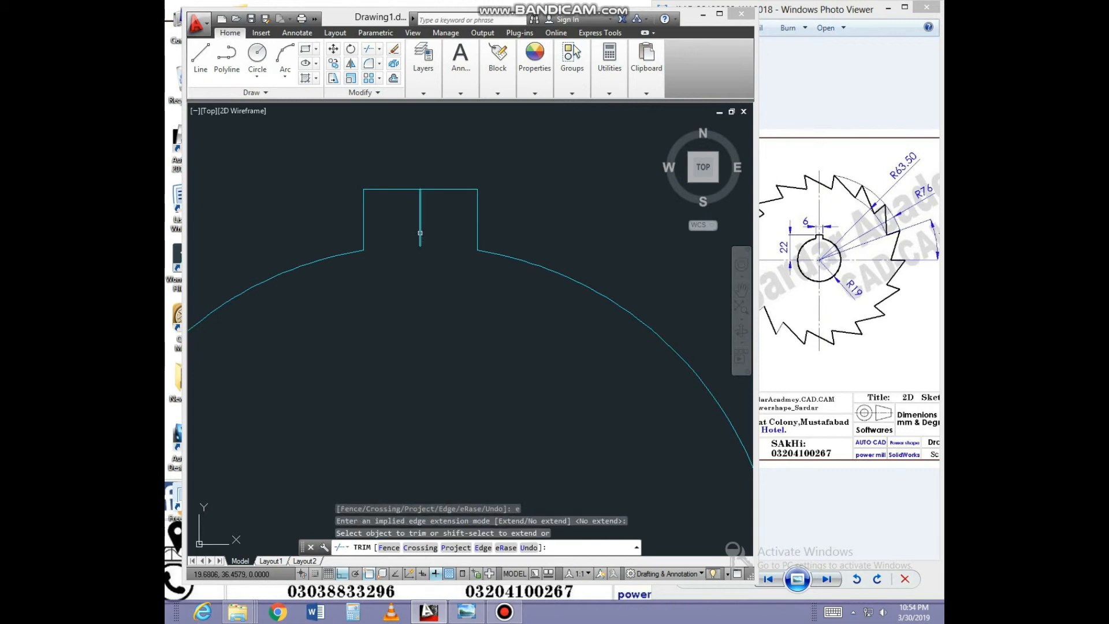
click(420, 233)
key(Escape)
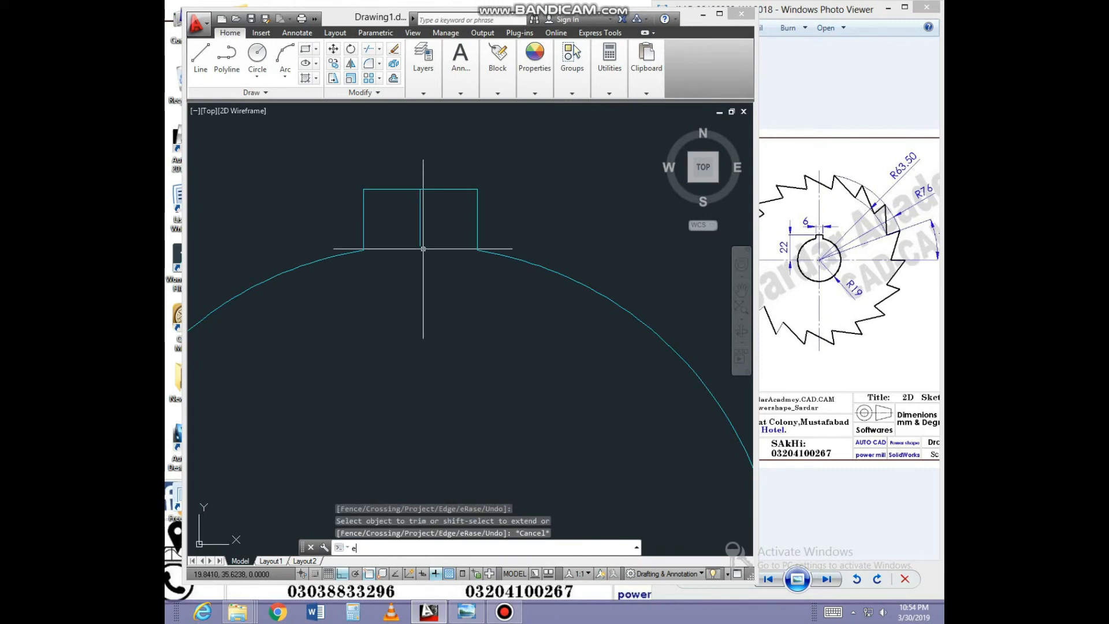
Erase the leftover piece of vertical centre line inside the keyway.
text(e)
key(Return)
key(Escape)
scroll(419, 249, down, 4)
key(Escape)
Erase the construction circle that runs through the roots of the ratchet teeth.
scroll(420, 252, down, 5)
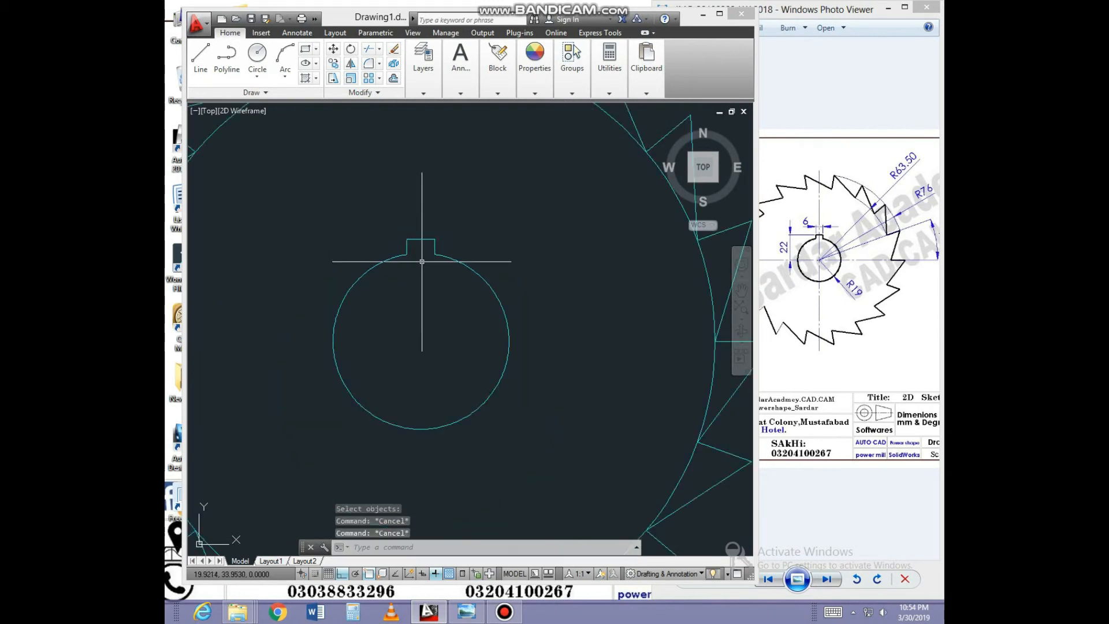
middle_drag(449, 317, 469, 293)
scroll(443, 230, up, 2)
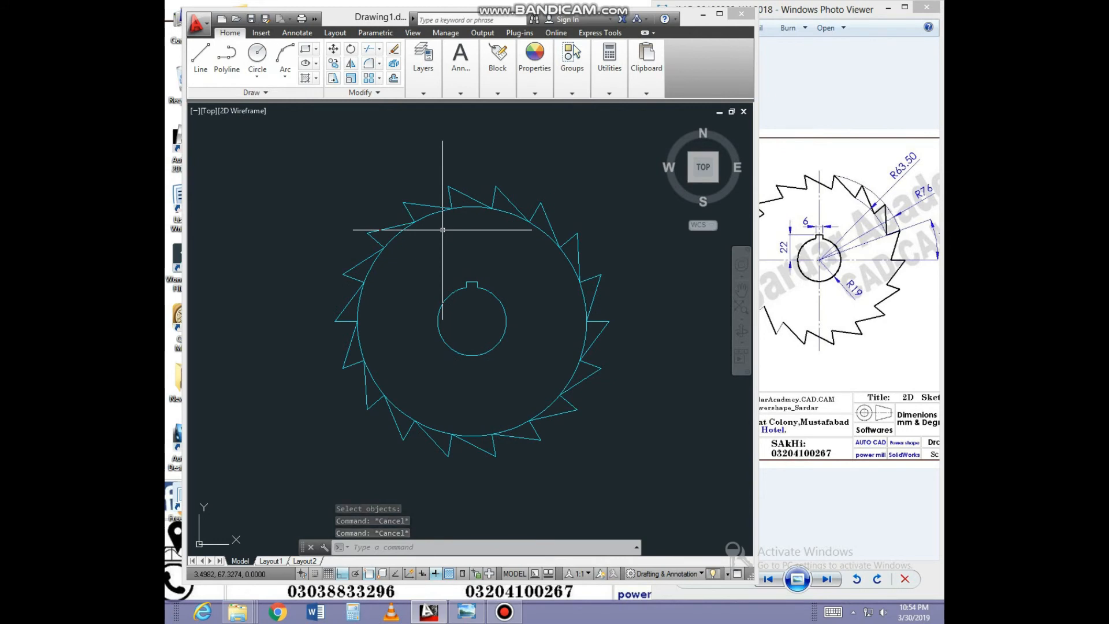
text(e)
key(Return)
click(433, 216)
key(Return)
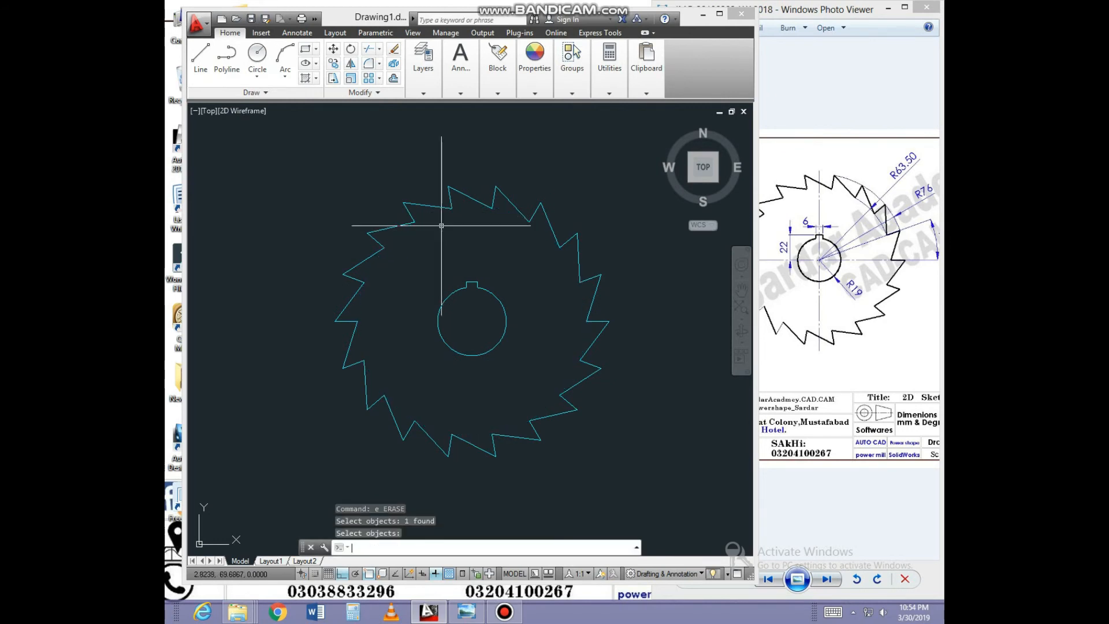
key(Escape)
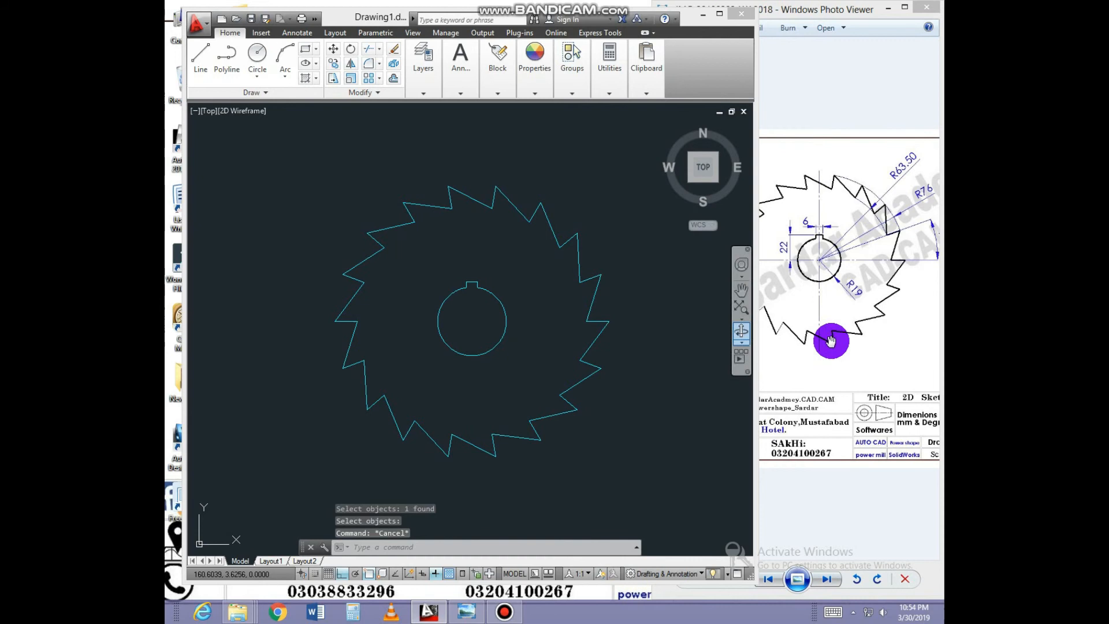
Compare the drawn wheel with the complete reference image in Windows Photo Viewer, then return to the AutoCAD drawing.
click(786, 301)
mouse_move(786, 301)
mouse_down()
mouse_move(849, 292)
mouse_move(807, 304)
mouse_up()
scroll(807, 304, down, 1)
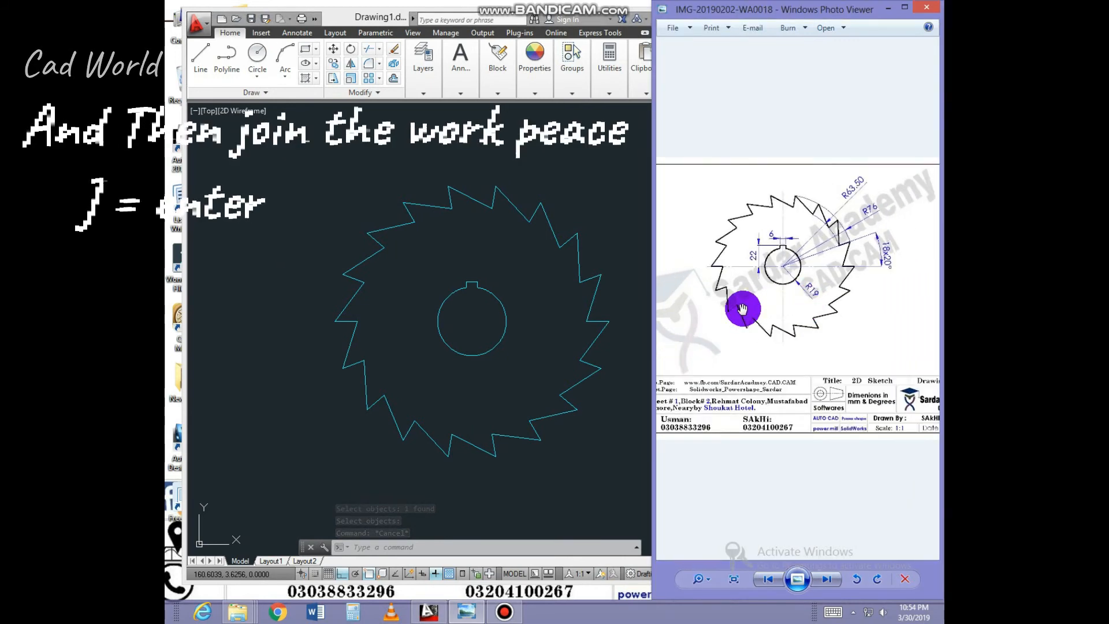
click(513, 311)
scroll(528, 306, down, 1)
scroll(529, 311, up, 1)
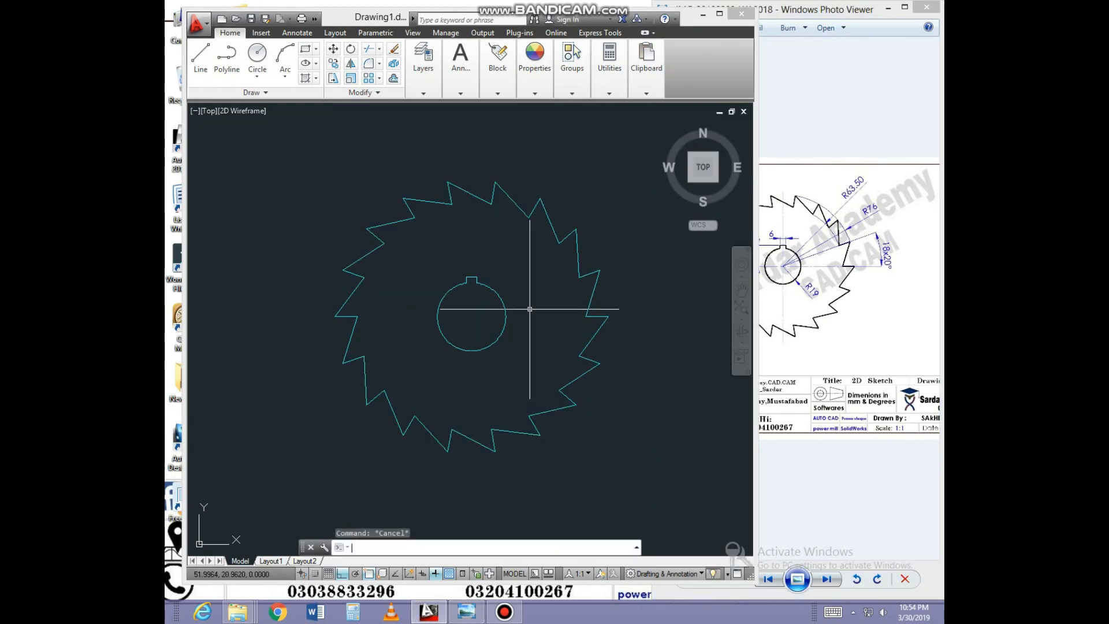
Join the bore arc and keyway lines into one polyline with the Join command, selecting the whole wheel.
text(j)
key(Return)
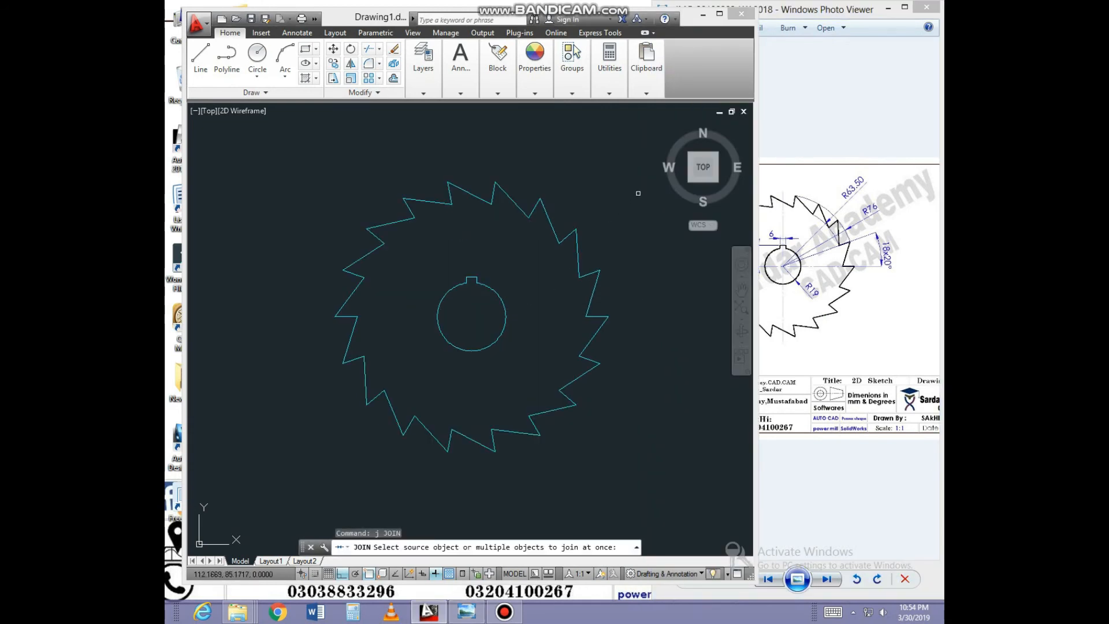
click(650, 163)
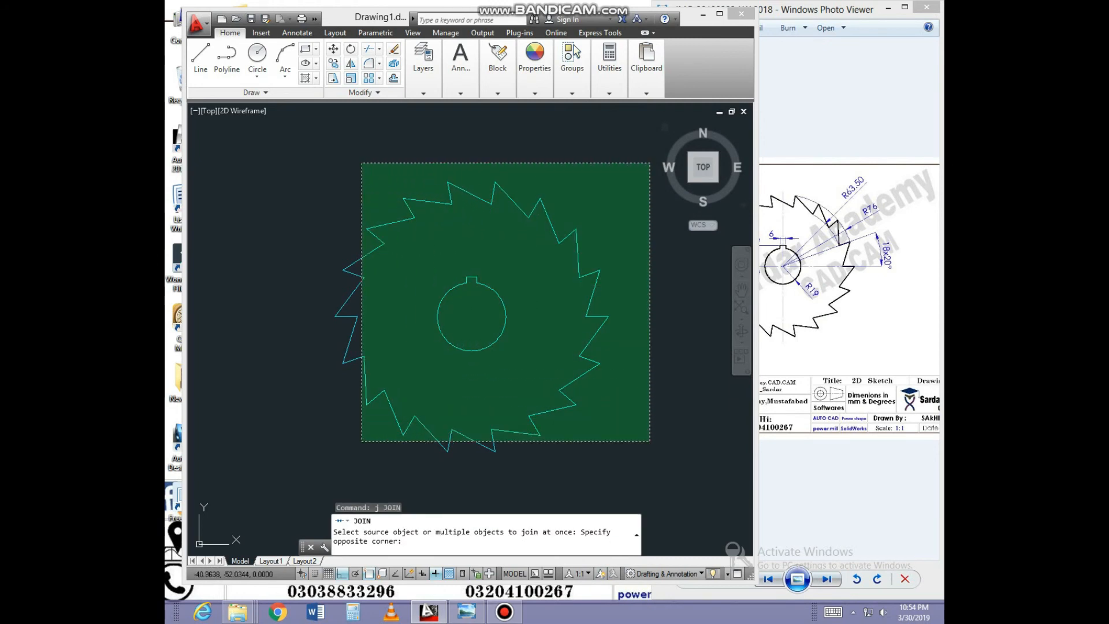
click(310, 461)
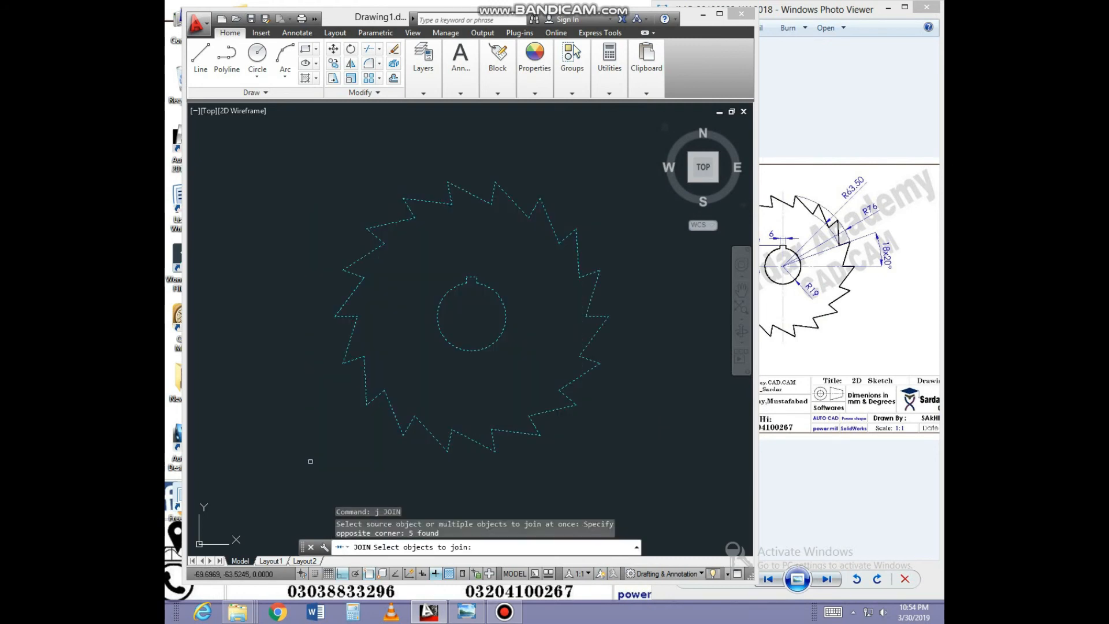
key(Return)
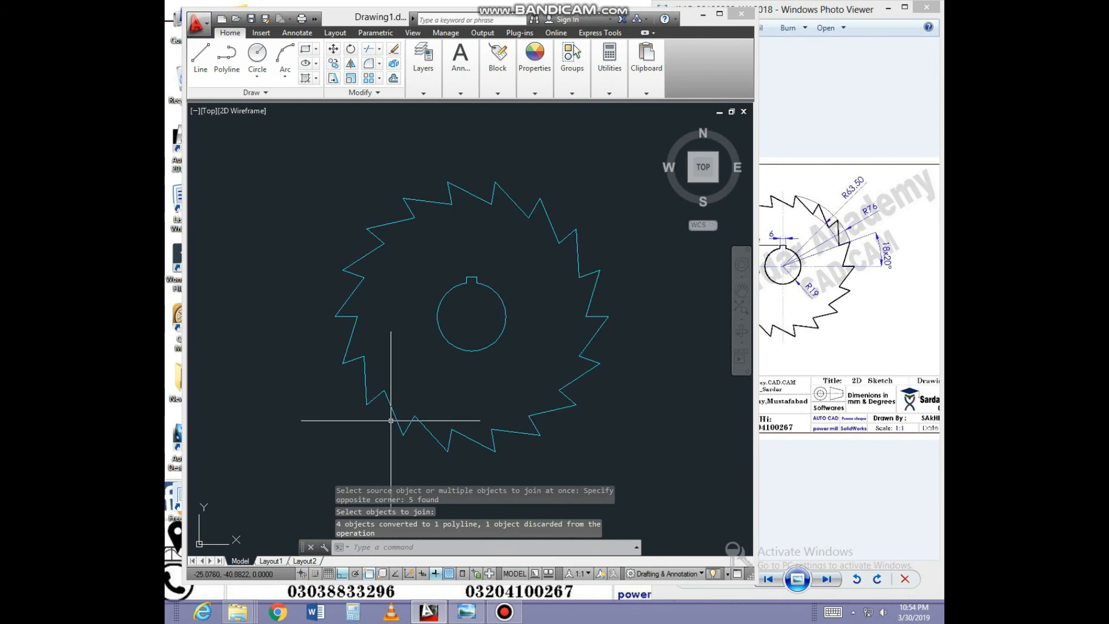